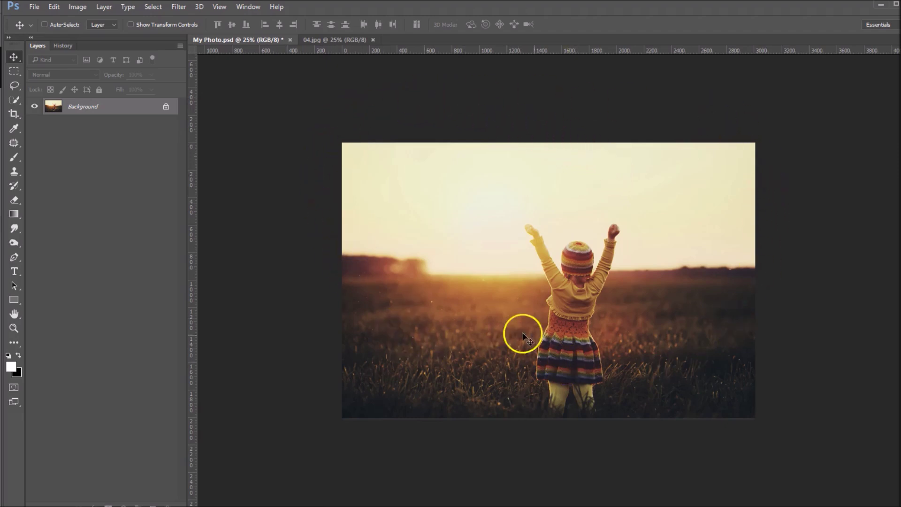
Switch to the 04.jpg sunset-sky document.
left_click(339, 39)
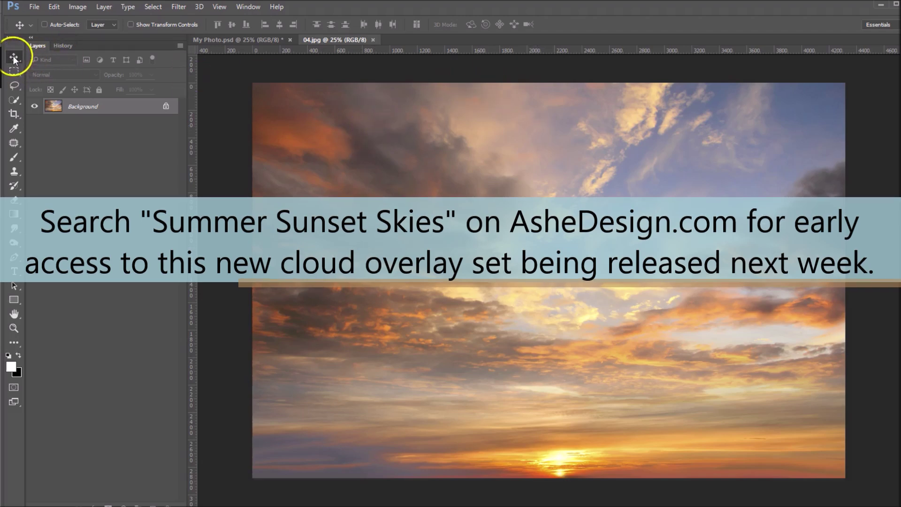
Drag the 04.jpg sunset sky into My Photo.psd as Layer 1, nudged up to cover the top.
mouse_move(412, 140)
left_mouse_down()
mouse_move(237, 61)
mouse_move(236, 41)
mouse_move(258, 72)
left_mouse_up()
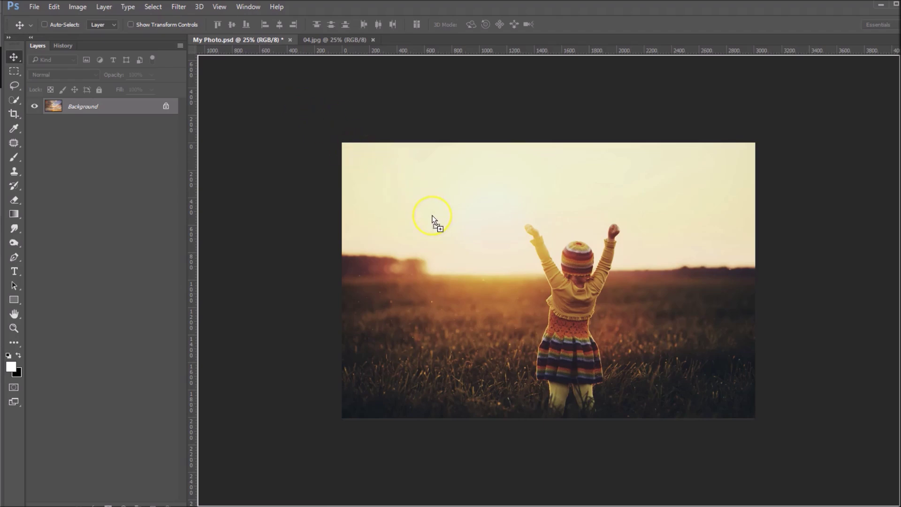
left_click_drag(432, 215, 430, 219)
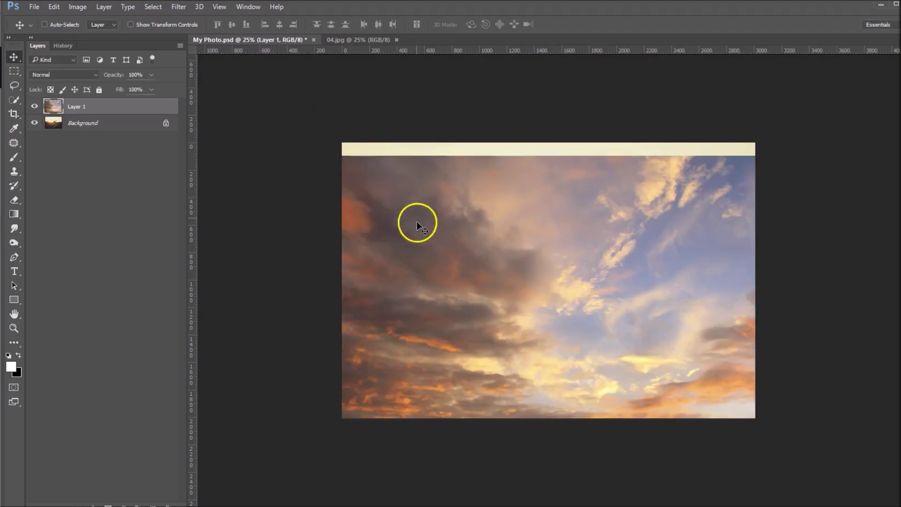
left_click_drag(462, 311, 465, 290)
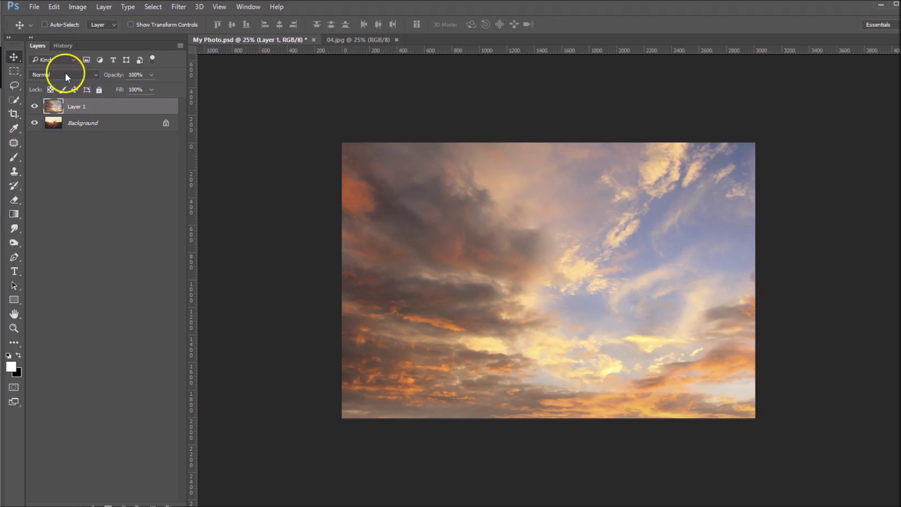
Set Layer 1's blend mode to Multiply.
left_click(65, 74)
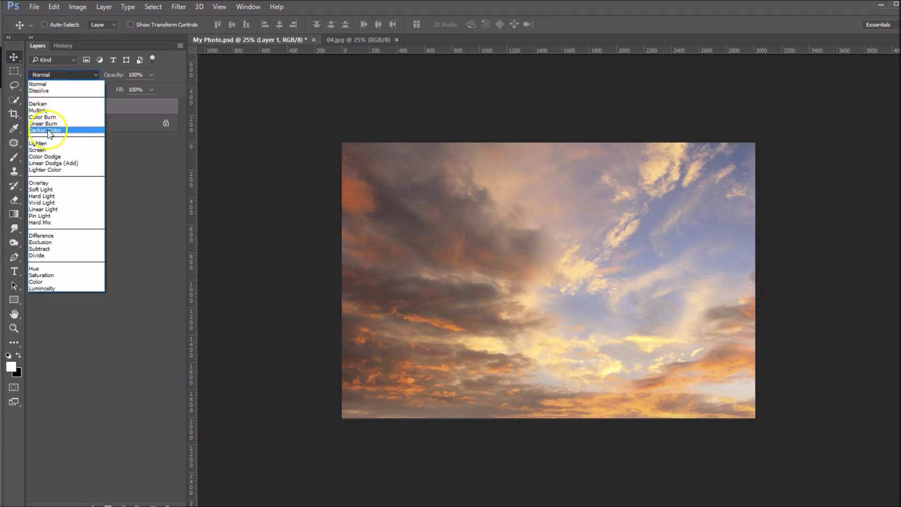
left_click(49, 111)
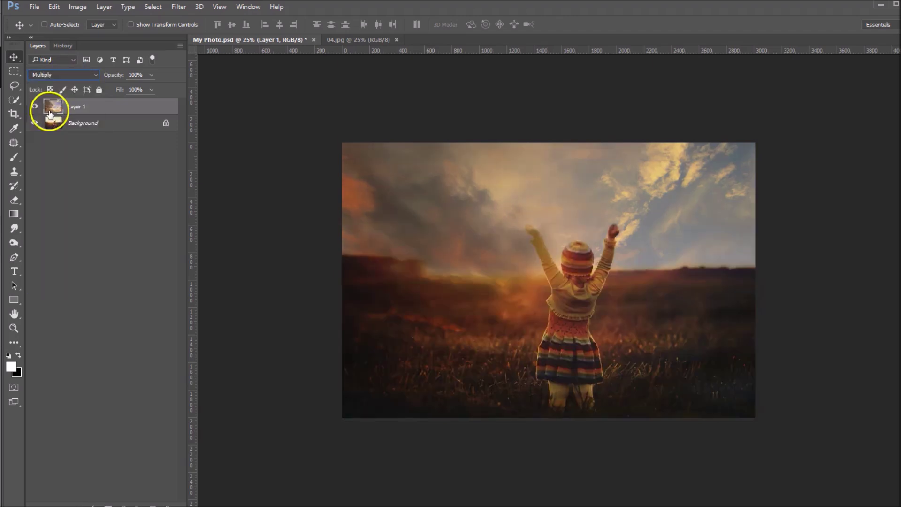
left_click(524, 214)
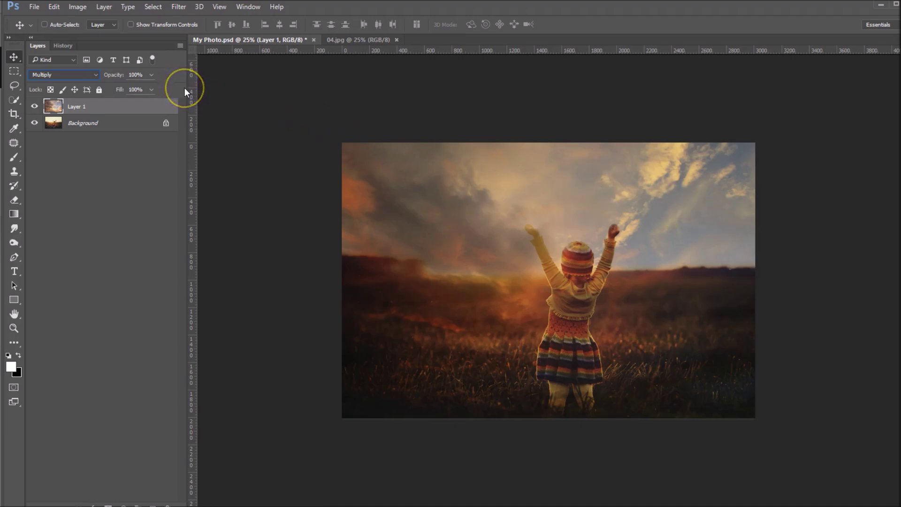
key("ctrl+t")
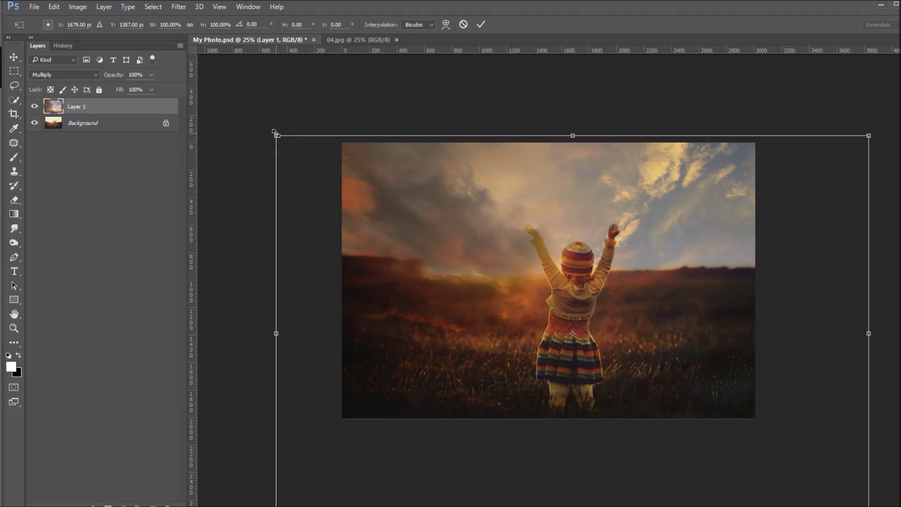
Free-transform the sky layer, scaling and moving it until the setting sun meets the horizon, then commit.
left_click_drag(276, 136, 505, 364)
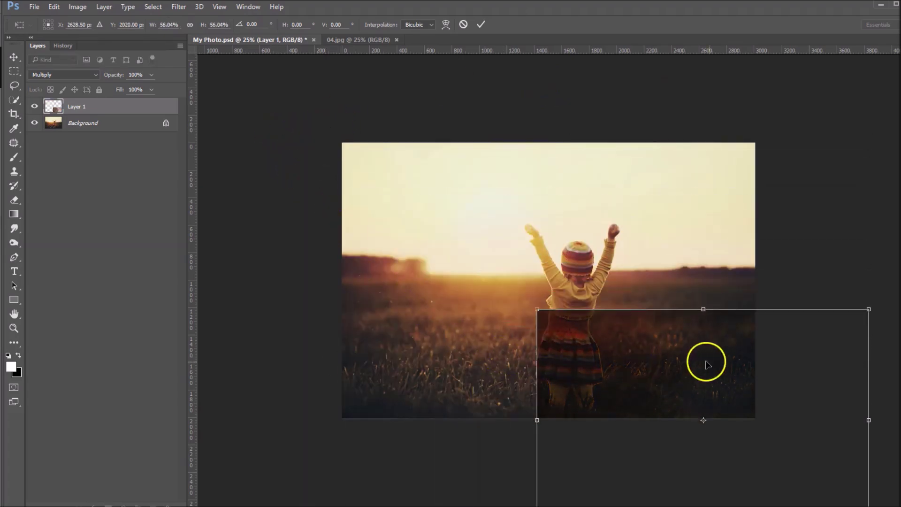
left_click_drag(703, 349, 516, 125)
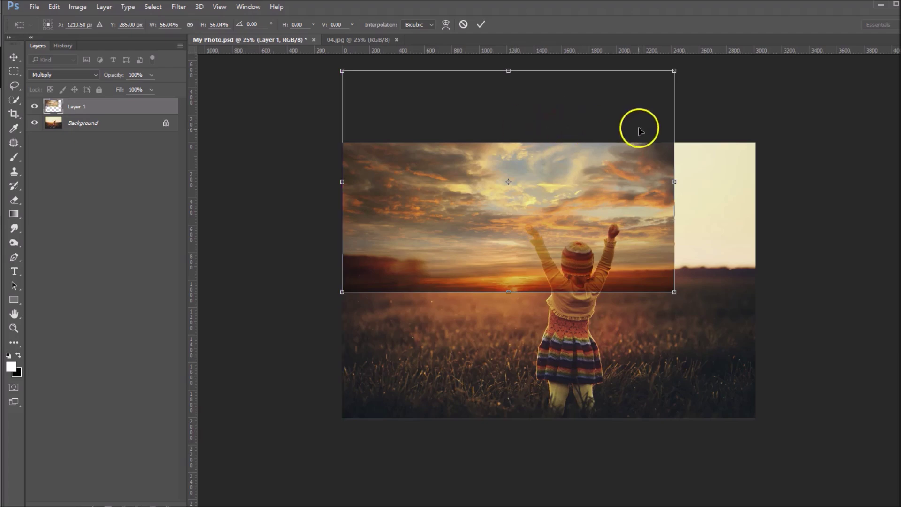
left_click_drag(674, 181, 771, 183)
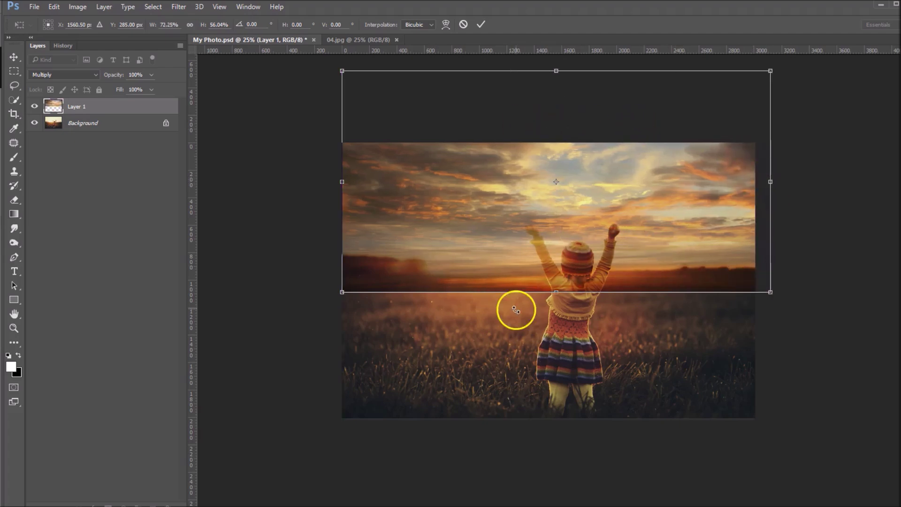
left_click_drag(556, 291, 547, 409)
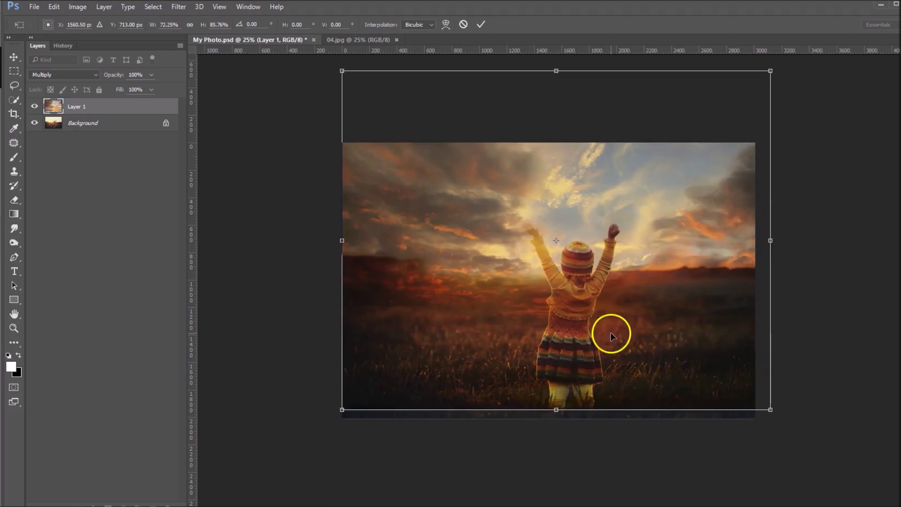
left_click_drag(610, 332, 613, 251)
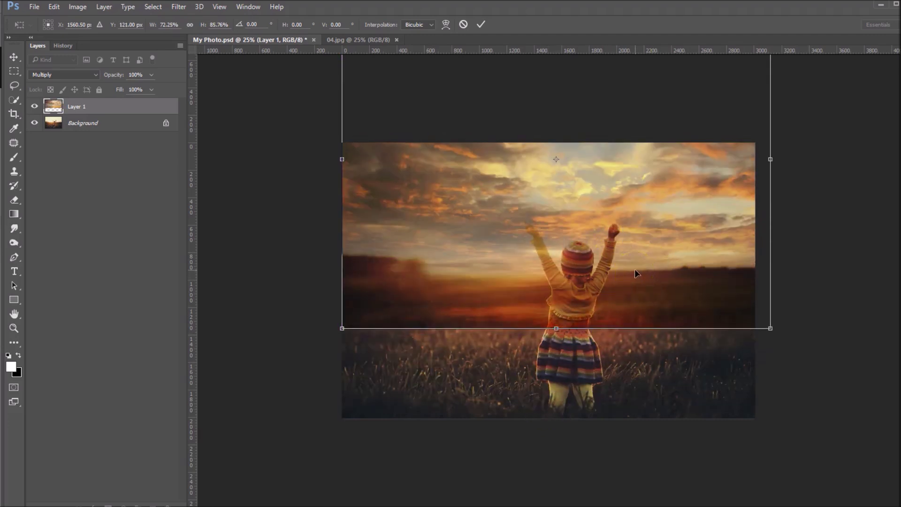
left_click_drag(634, 268, 619, 149)
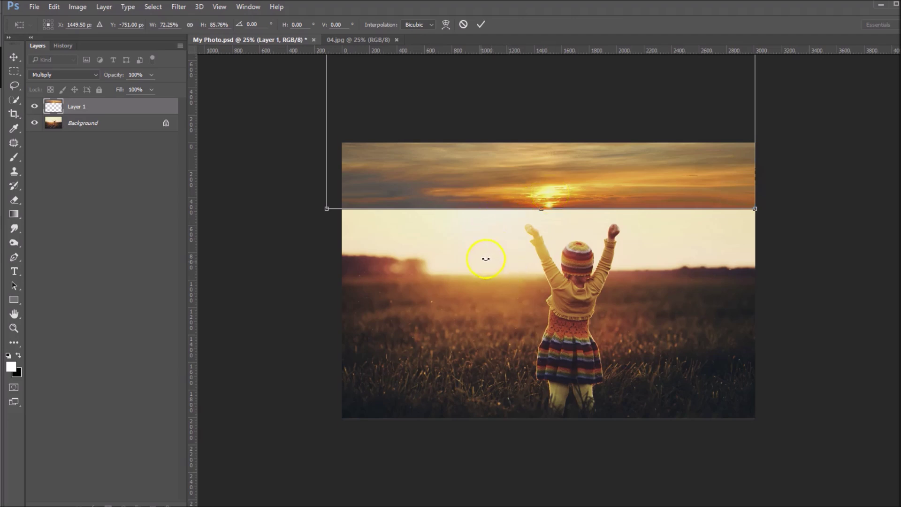
left_click_drag(571, 161, 538, 237)
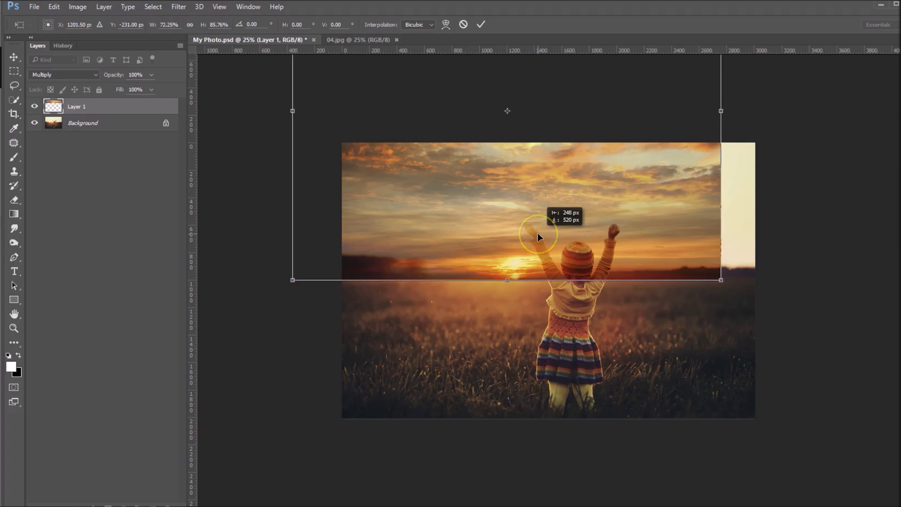
left_click_drag(720, 281, 898, 486)
left_click_drag(766, 388, 615, 189)
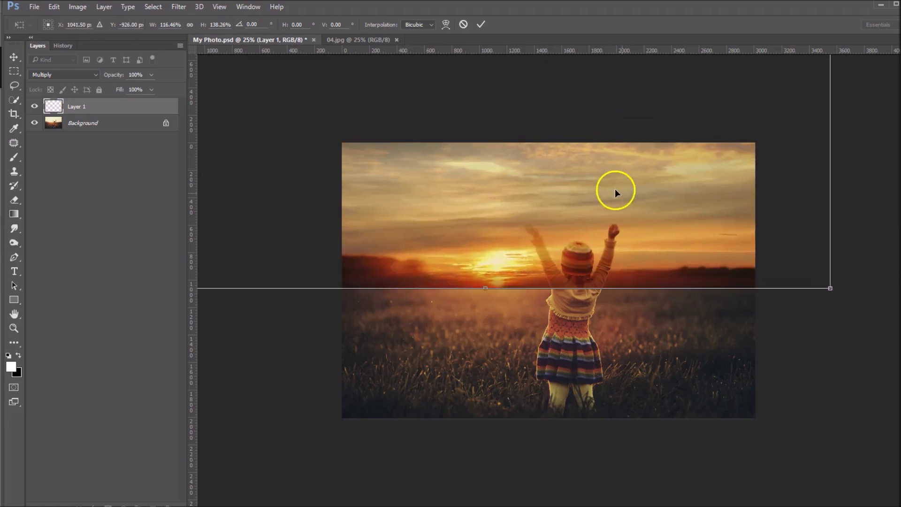
left_click_drag(831, 289, 890, 365)
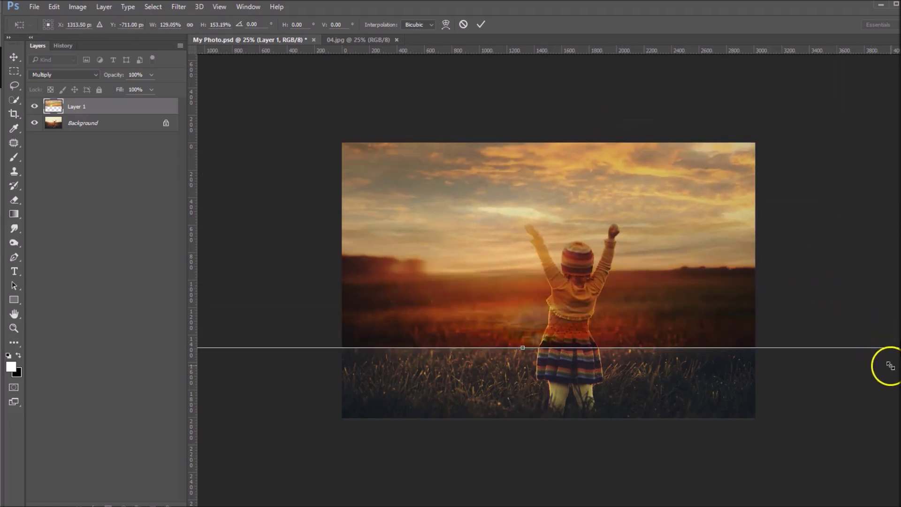
left_click_drag(805, 299, 768, 238)
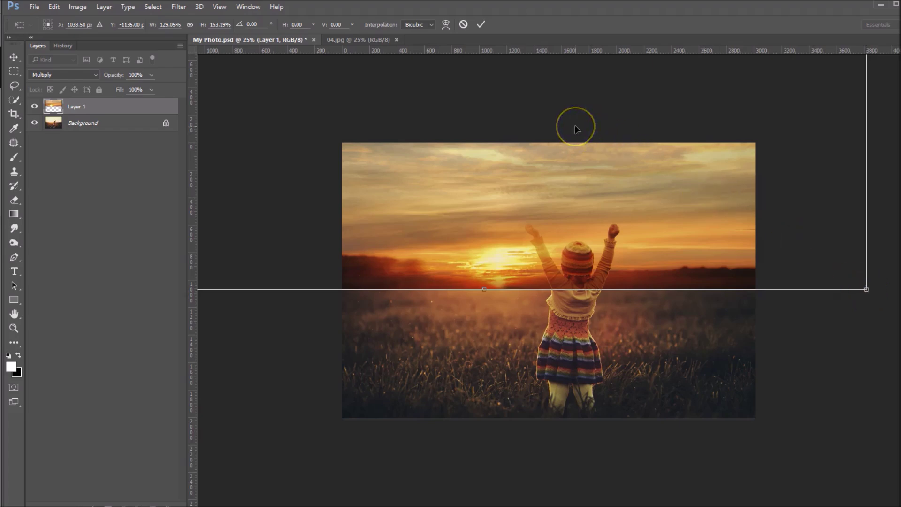
double_click(552, 116)
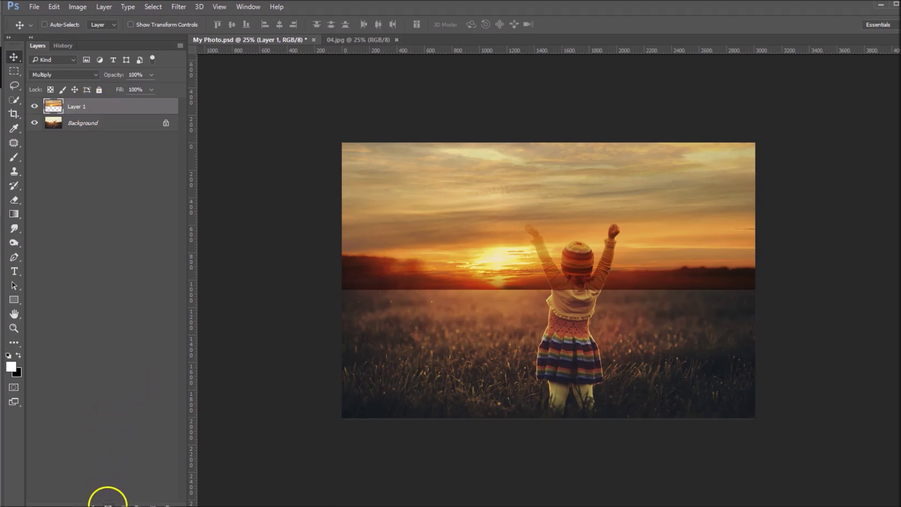
Add a white mask to Layer 1 and set up a black Foreground to Transparent gradient.
left_click(108, 506)
key("x")
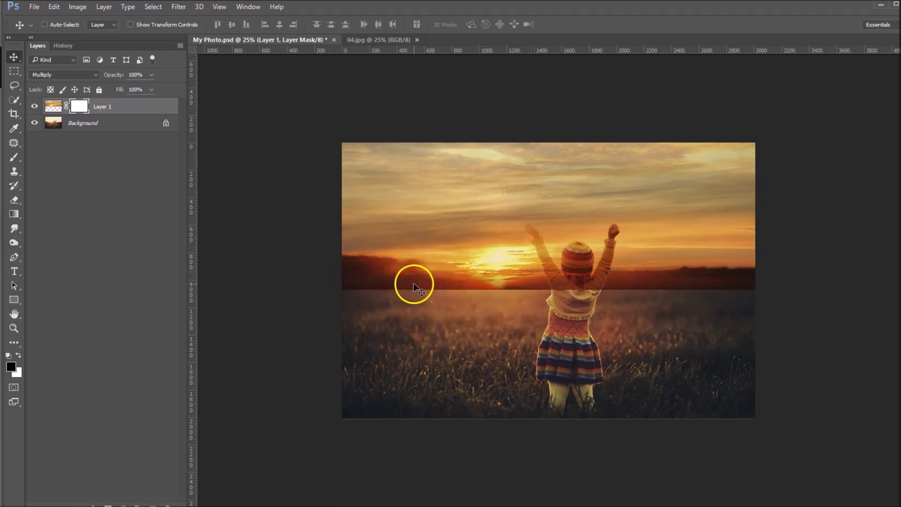
left_click(14, 216)
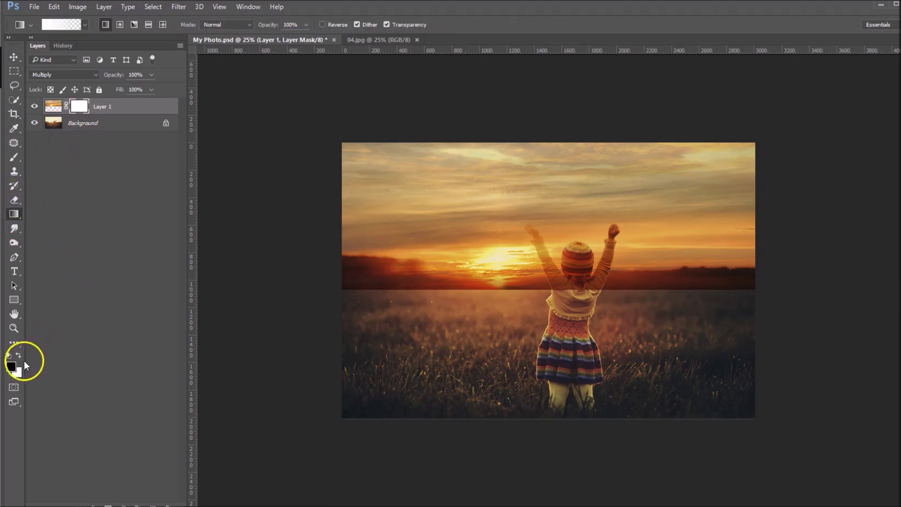
left_click(12, 369)
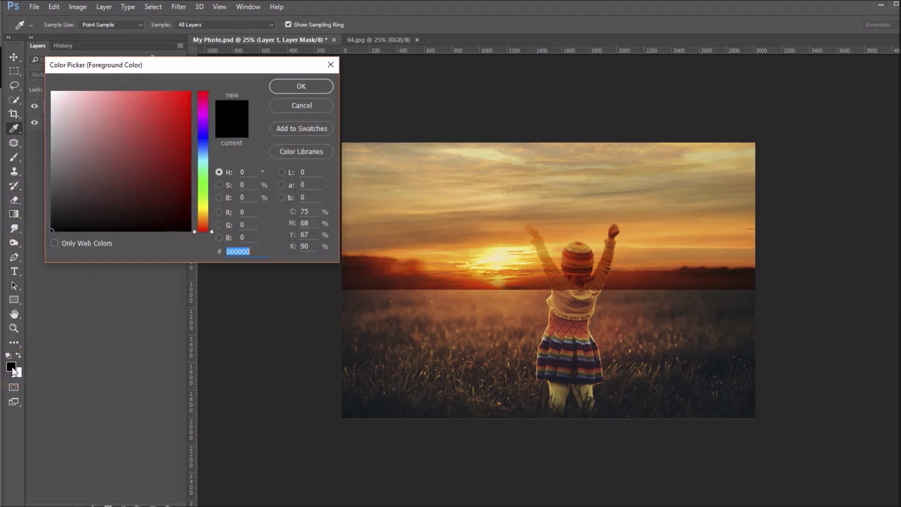
left_click(277, 88)
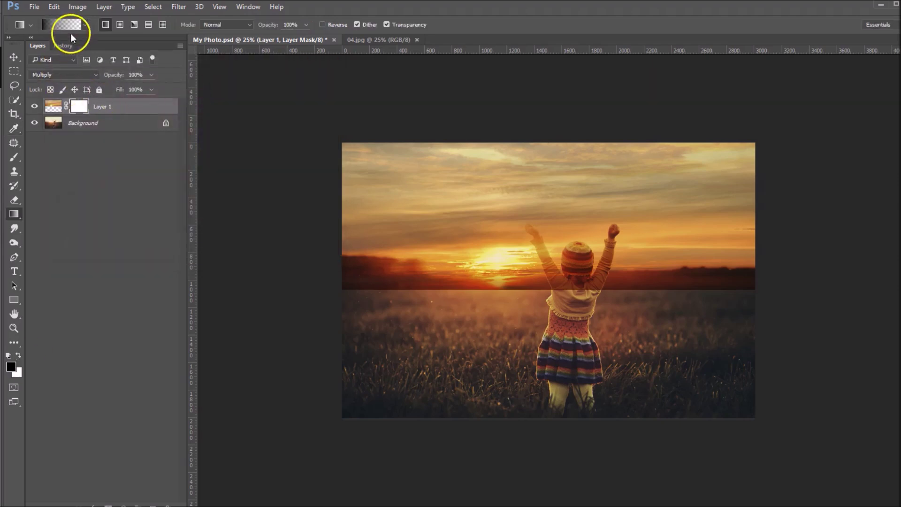
left_click(63, 23)
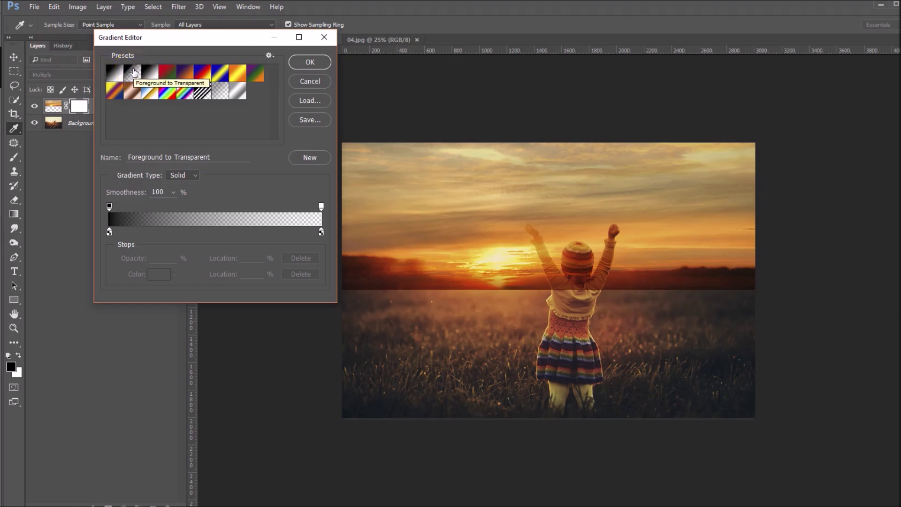
left_click(311, 61)
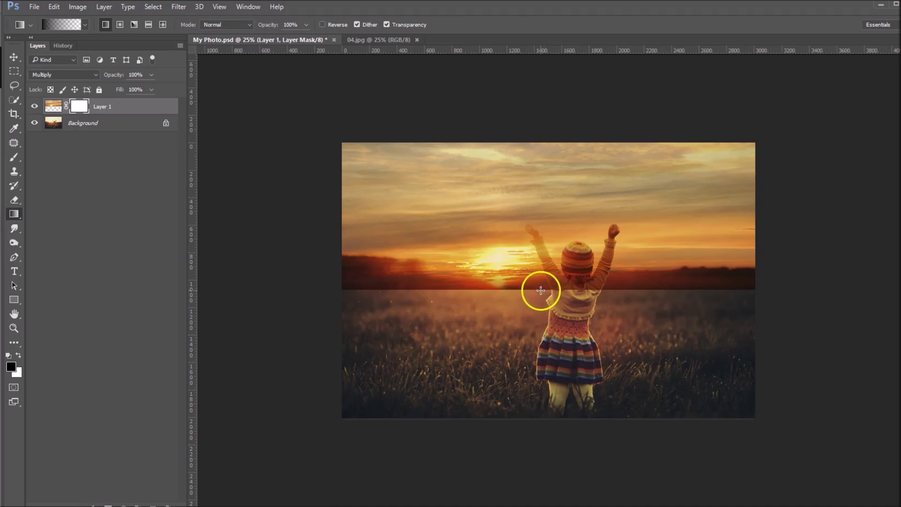
Draw an upward gradient on Layer 1's mask to fade the sky out below the horizon.
left_click_drag(539, 290, 539, 274)
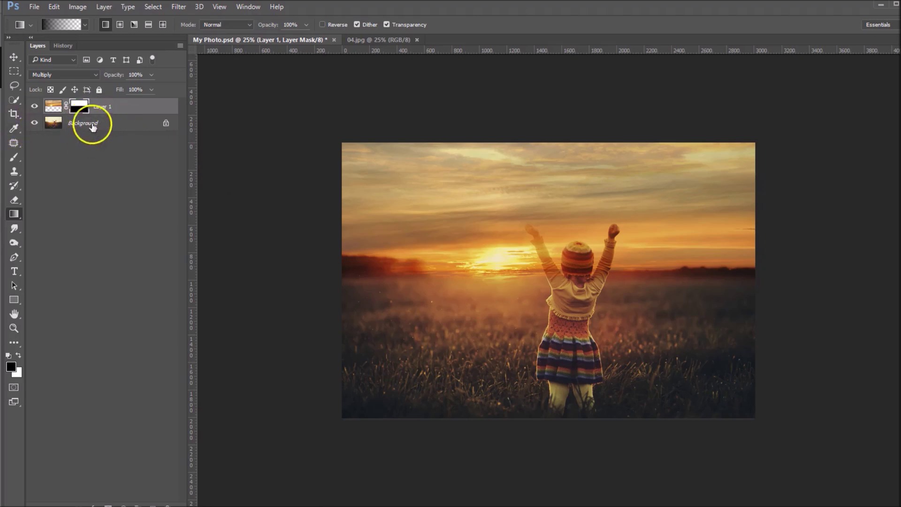
On the Background layer, Quick Select the girl's raised hand, forearm and upper back.
left_click(63, 126)
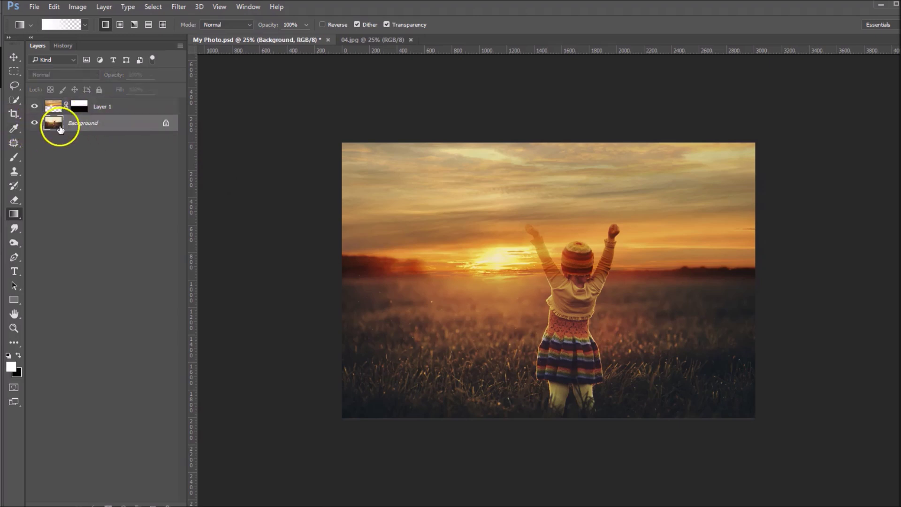
left_click(13, 101)
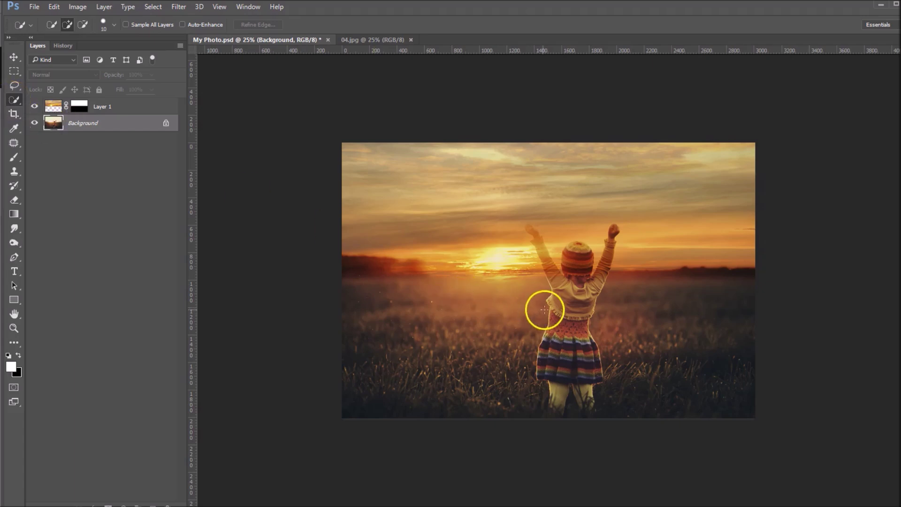
key("ctrl+plus")
left_click(584, 295, "ctrl+space")
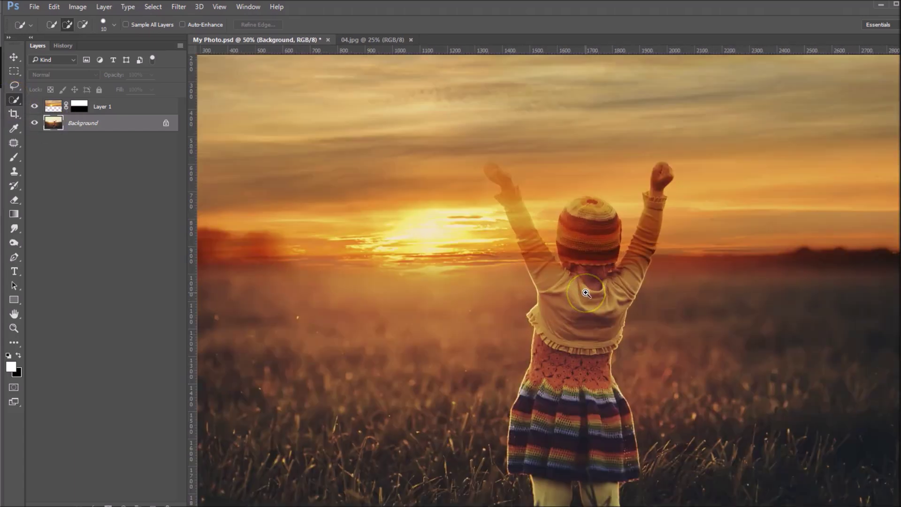
left_click(584, 295, "ctrl+space")
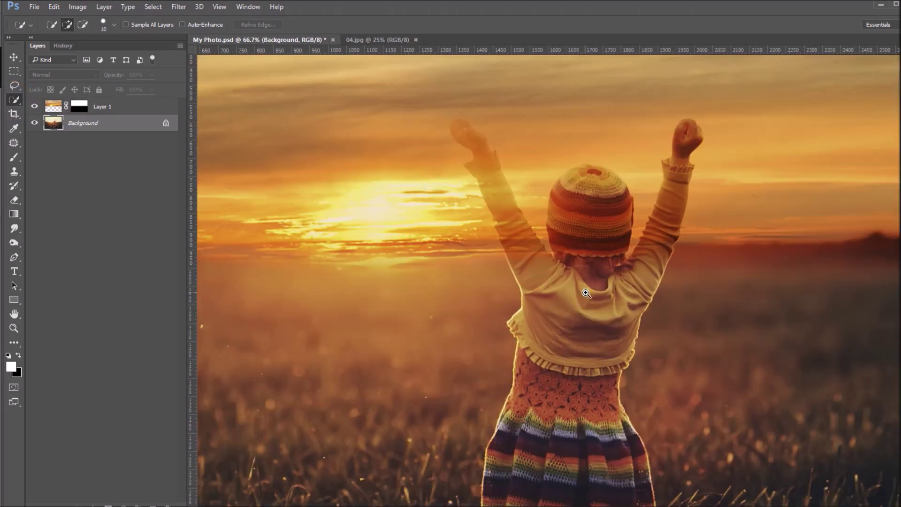
left_click(465, 132)
mouse_move(481, 148)
left_mouse_down()
mouse_move(489, 155)
mouse_move(480, 135)
mouse_move(486, 165)
mouse_move(477, 134)
left_mouse_up()
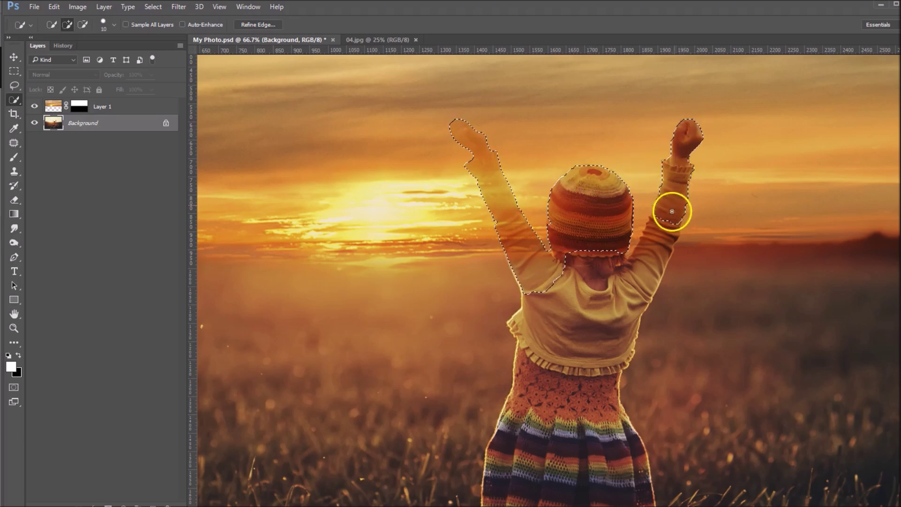
mouse_move(627, 273)
left_mouse_down()
mouse_move(601, 308)
mouse_move(536, 304)
left_mouse_up()
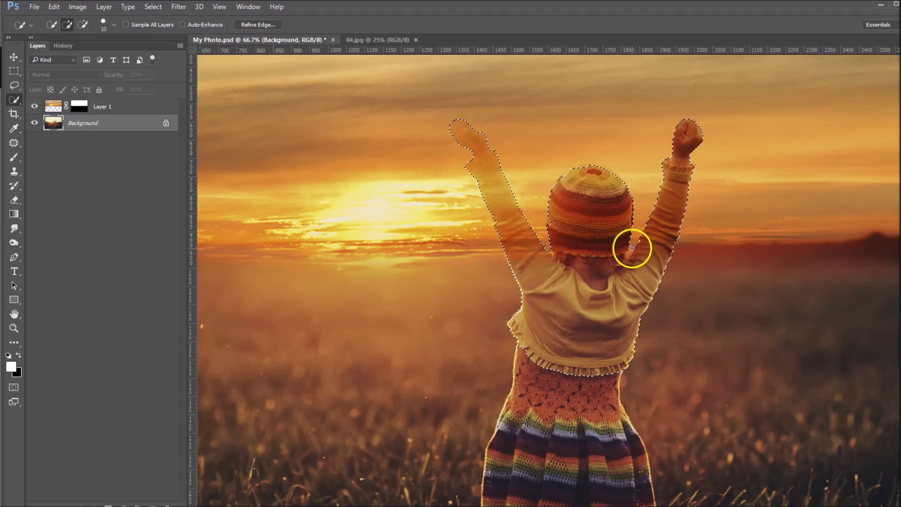
key("alt")
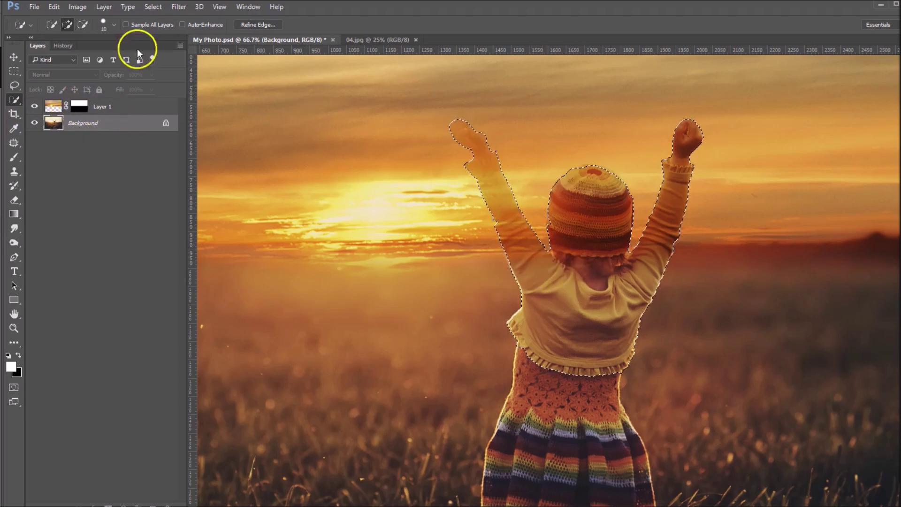
Tidy the girl's selection along the left edge of her hat.
left_click(80, 106)
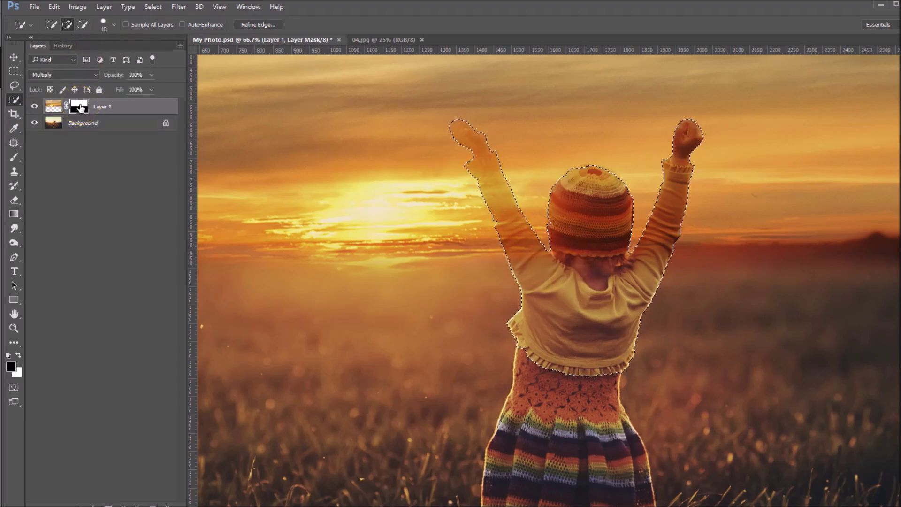
left_click(80, 107)
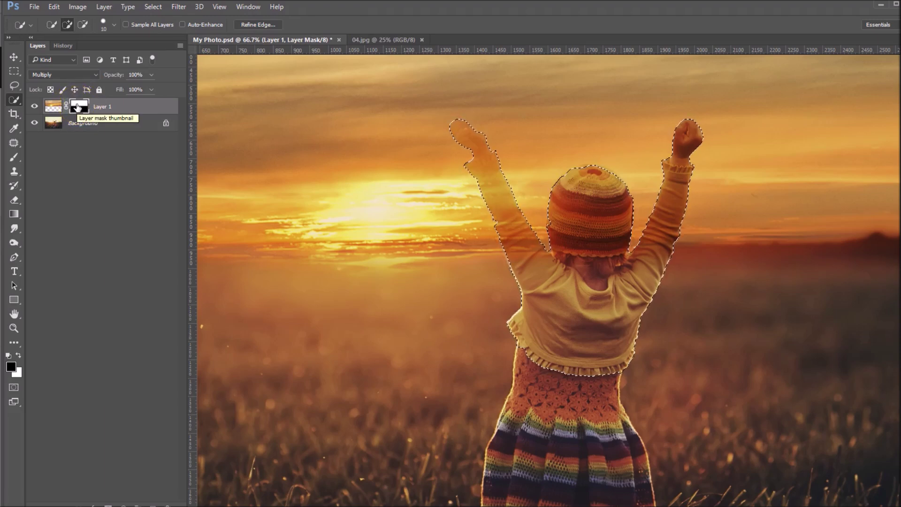
left_click(566, 248)
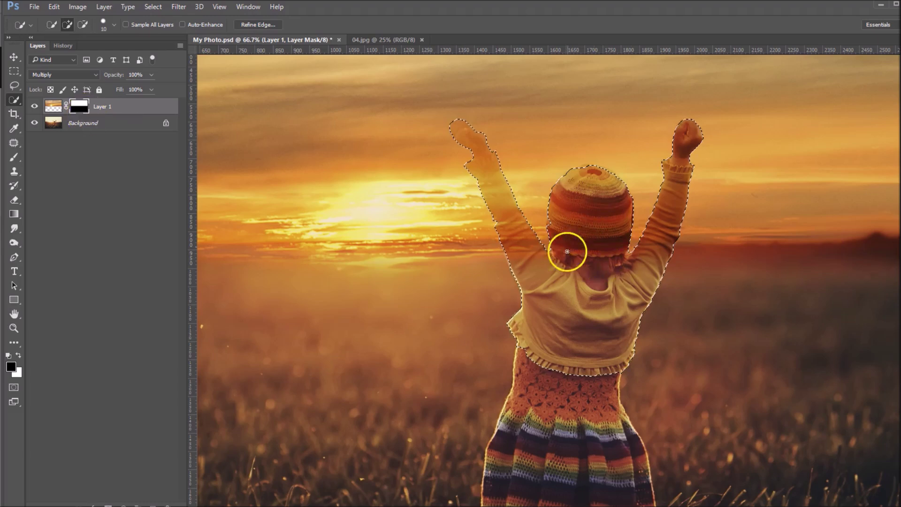
mouse_move(566, 248)
left_mouse_down()
mouse_move(539, 230)
mouse_move(561, 215)
mouse_move(549, 222)
left_mouse_up()
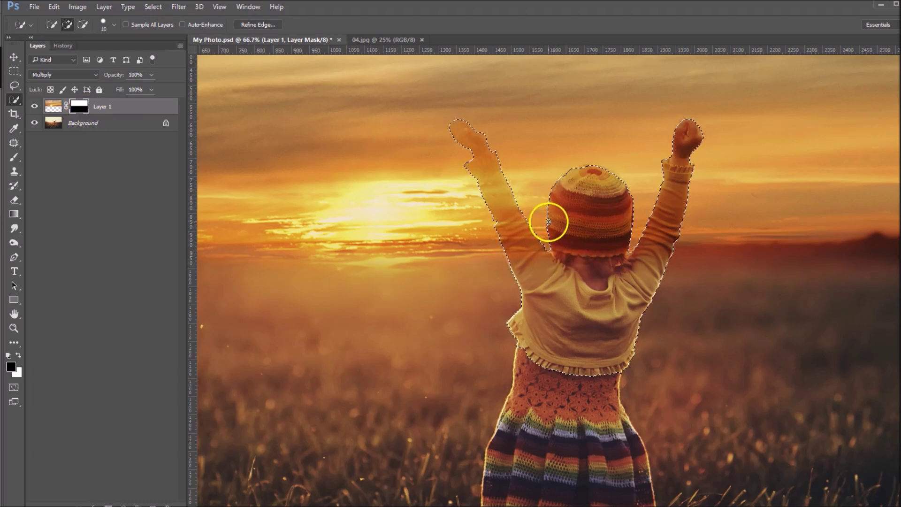
left_click(136, 126)
mouse_move(551, 220)
left_mouse_down()
mouse_move(553, 231)
mouse_move(504, 205)
left_mouse_up()
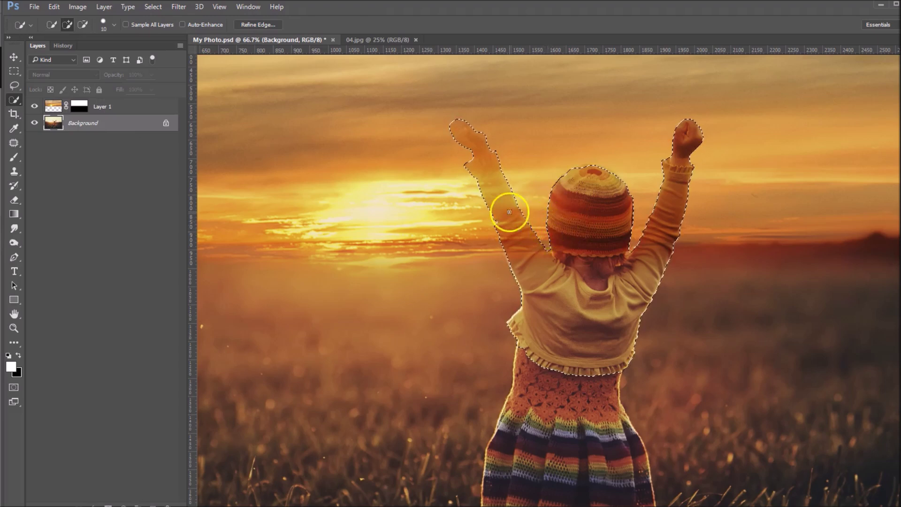
Fill the selection on Layer 1's mask with black, then deselect.
left_click(80, 107)
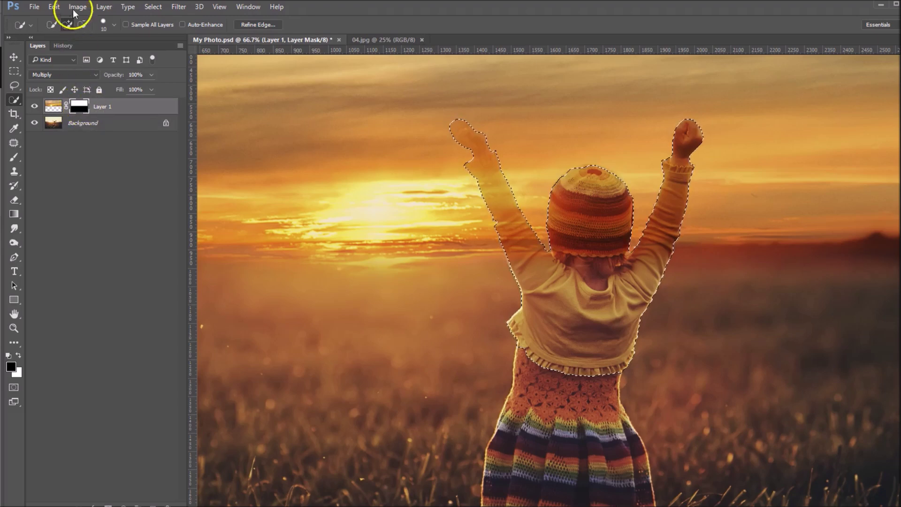
left_click(55, 6)
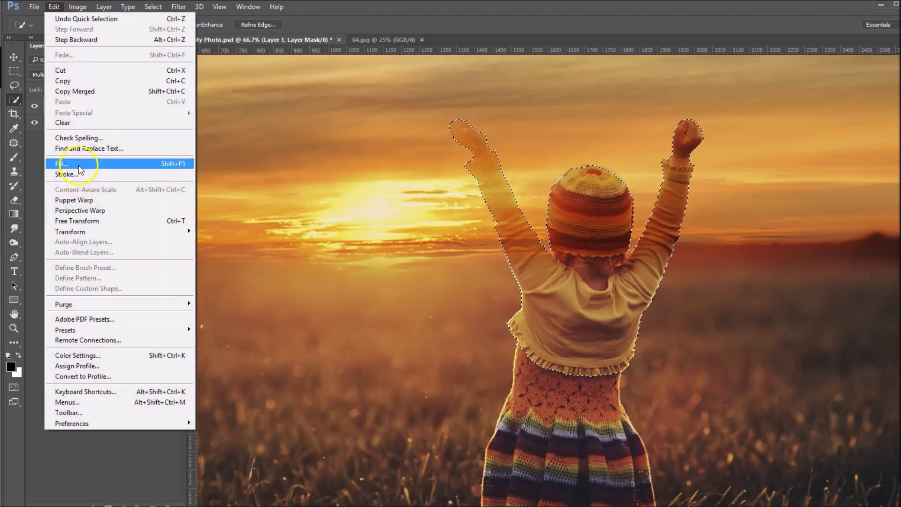
left_click(78, 164)
left_click(578, 209)
key("w")
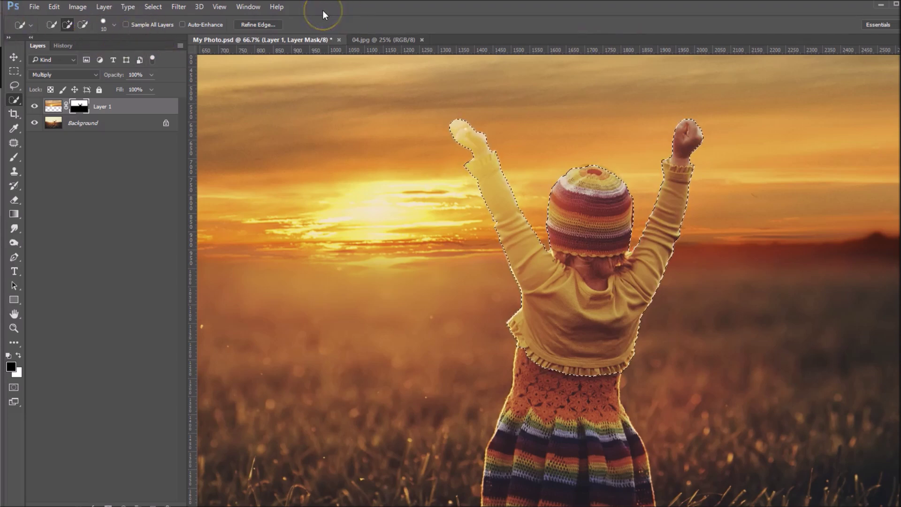
key("ctrl+d")
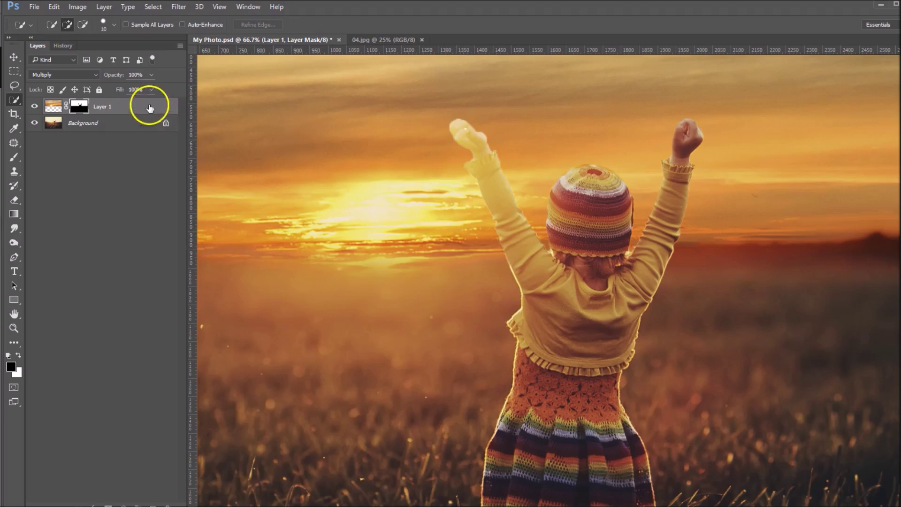
Open Refine Mask for Layer 1's mask and set Feather to 1.6 px.
right_click(79, 108)
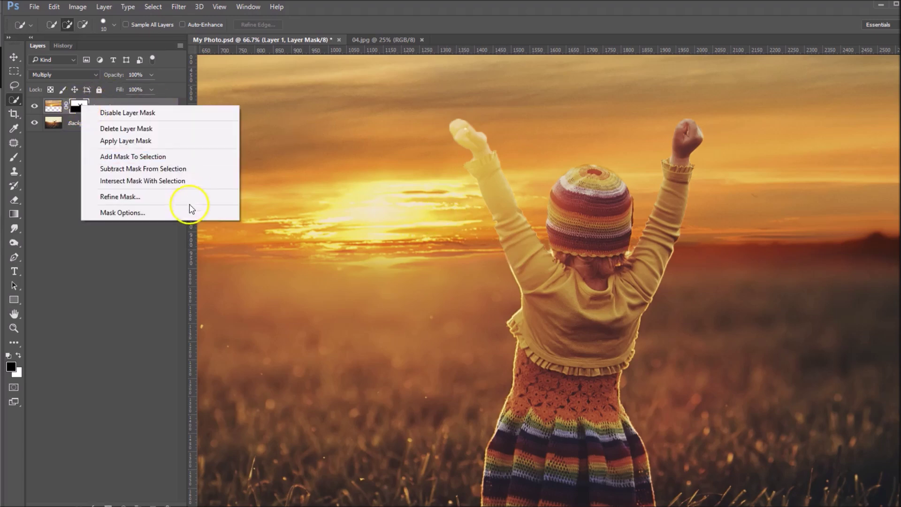
left_click(144, 196)
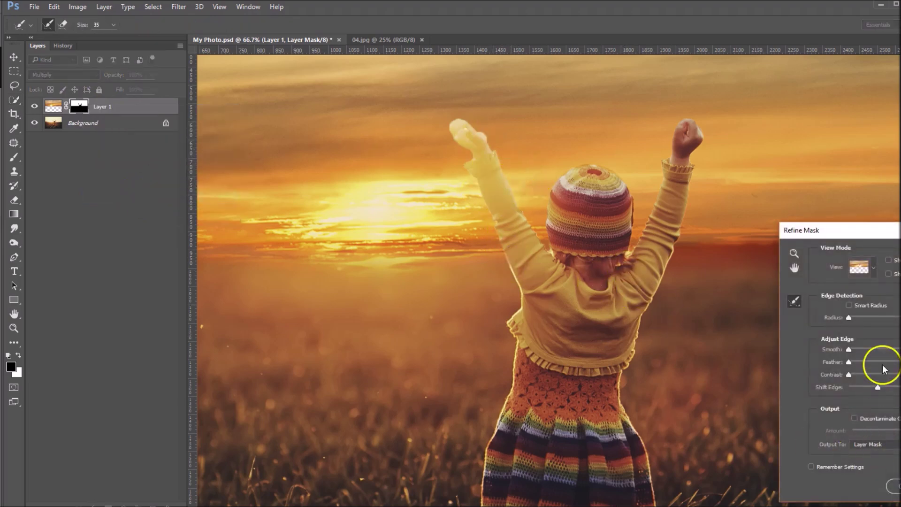
left_click_drag(850, 231, 766, 215)
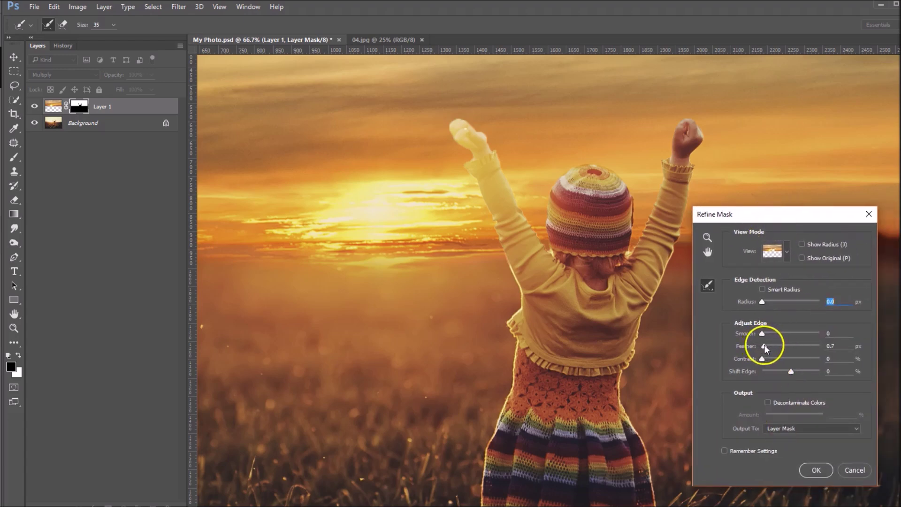
left_click_drag(762, 346, 766, 346)
Set Shift Edge to +18% and Contrast to 16%, then apply the refinement.
left_click(792, 371)
left_click_drag(792, 371, 797, 372)
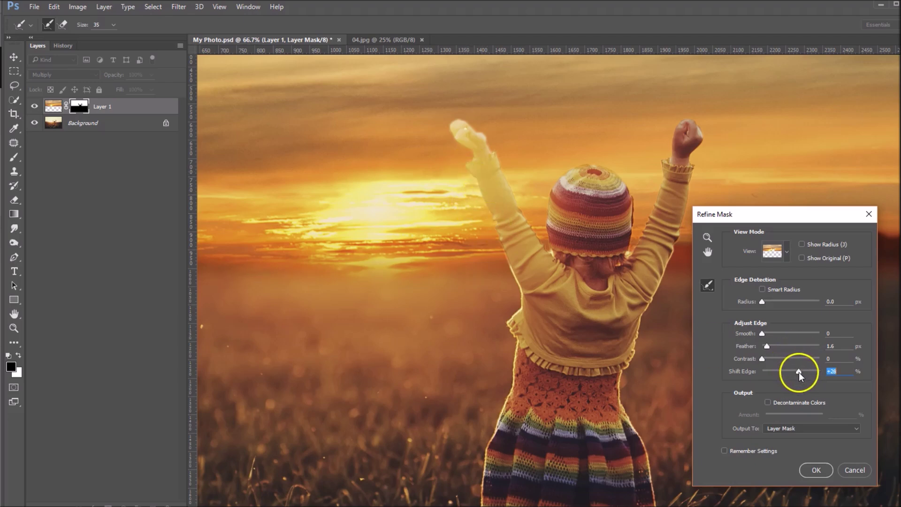
left_click_drag(795, 372, 795, 370)
left_click(768, 354)
left_click_drag(768, 357, 769, 361)
left_click(601, 233)
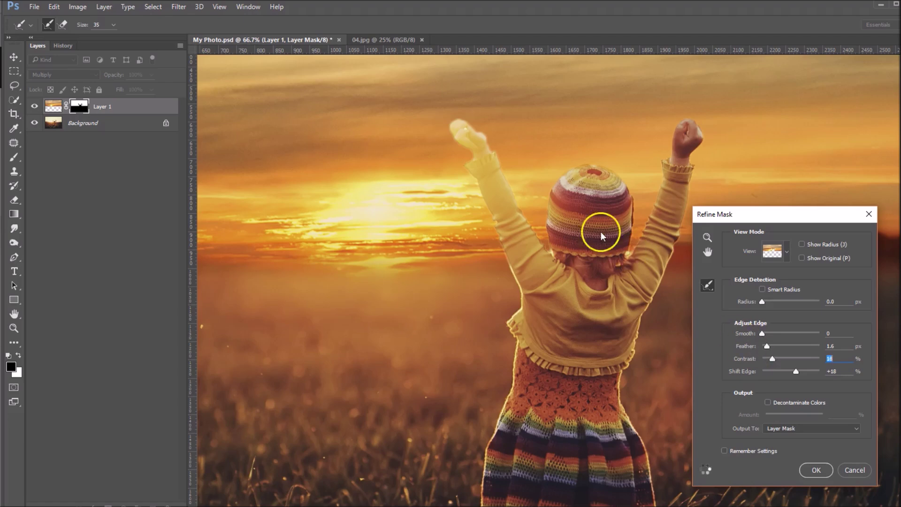
left_click(816, 470)
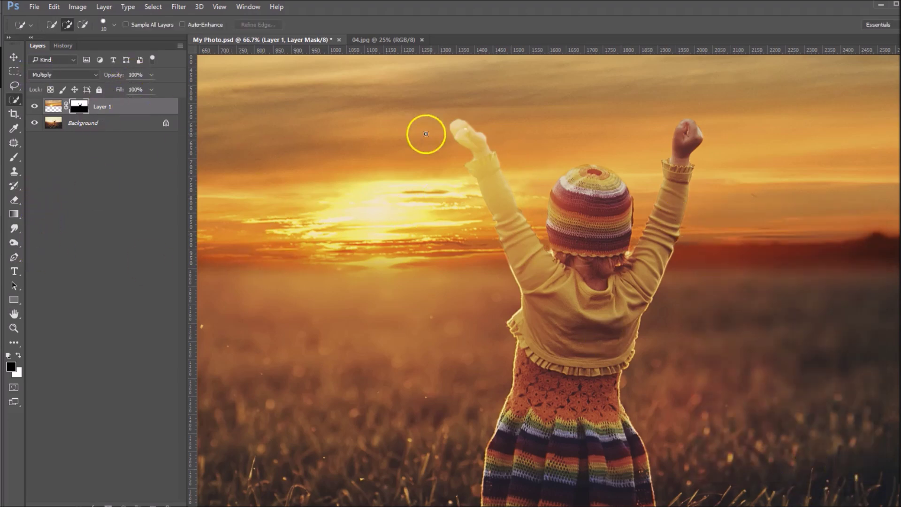
Zoom out to the whole photo and set Layer 1's fill to 70%.
left_click(511, 155, "alt")
left_click(510, 158, "alt")
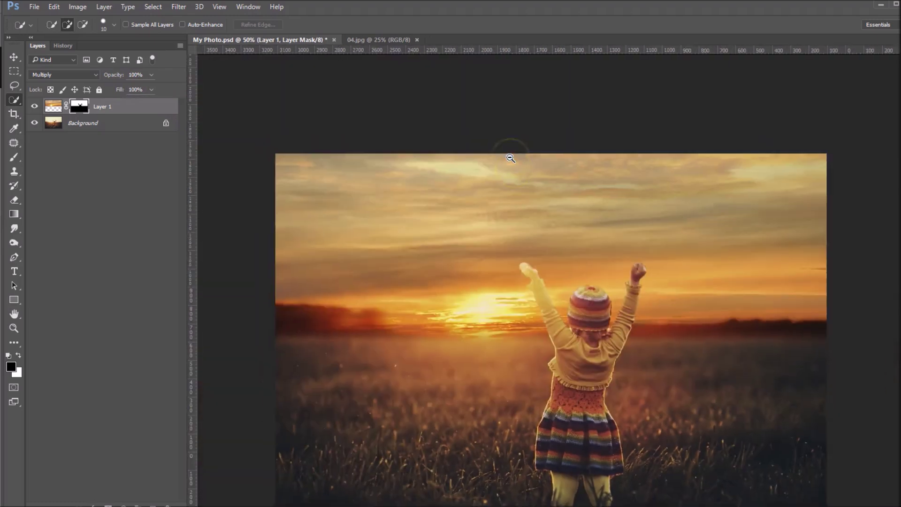
left_click(511, 159, "alt")
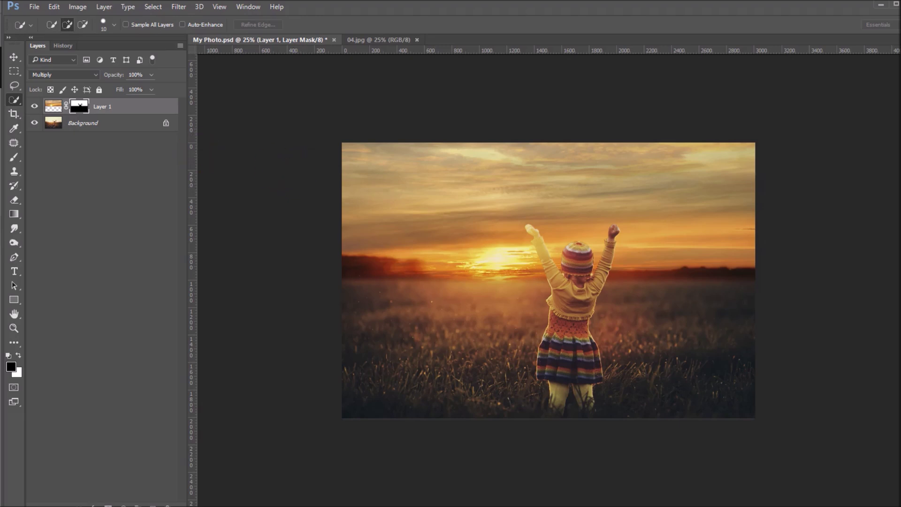
key("x")
key("ctrl+2")
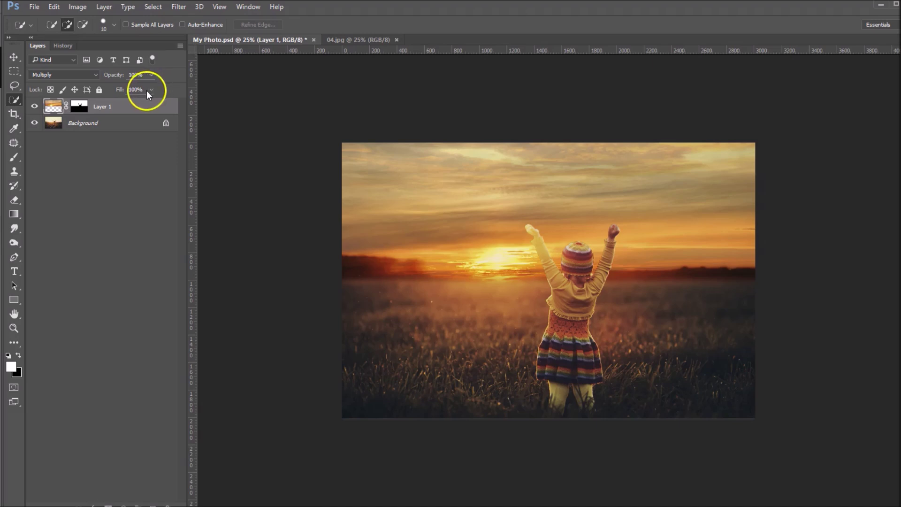
left_click(151, 90)
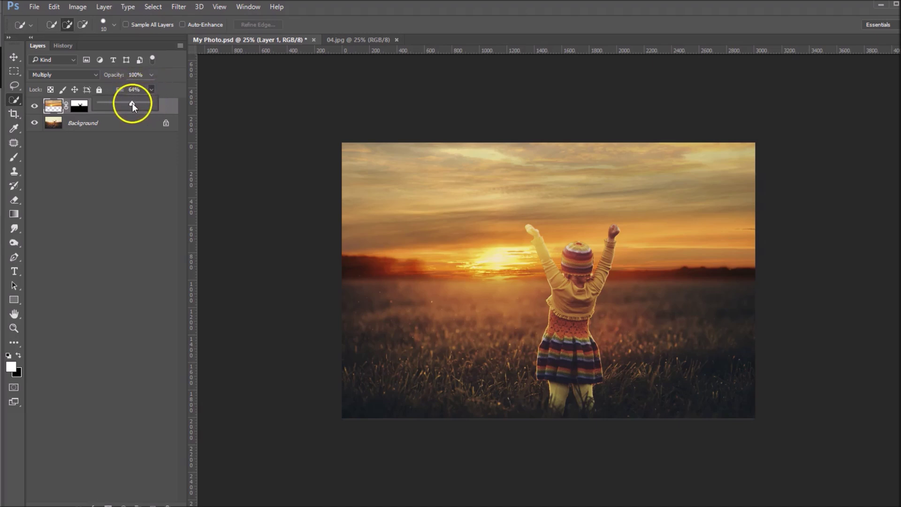
left_click_drag(133, 105, 135, 105)
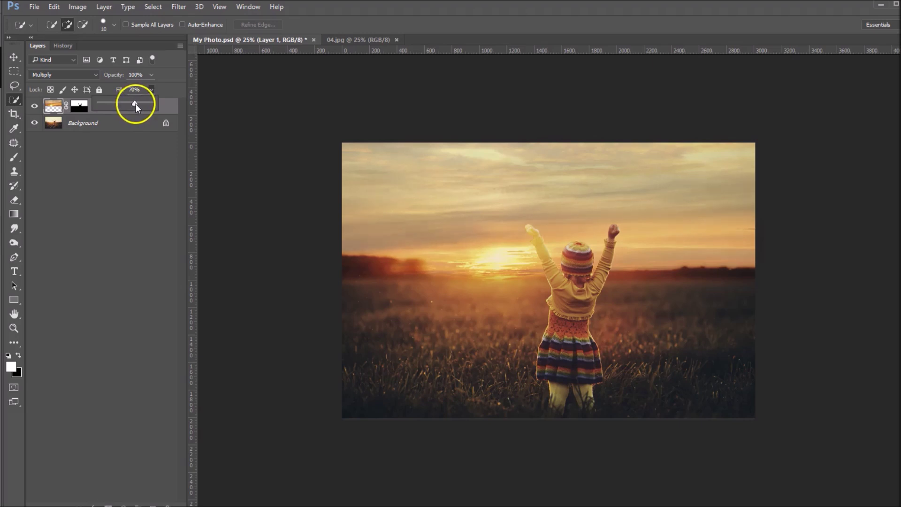
left_click(70, 157)
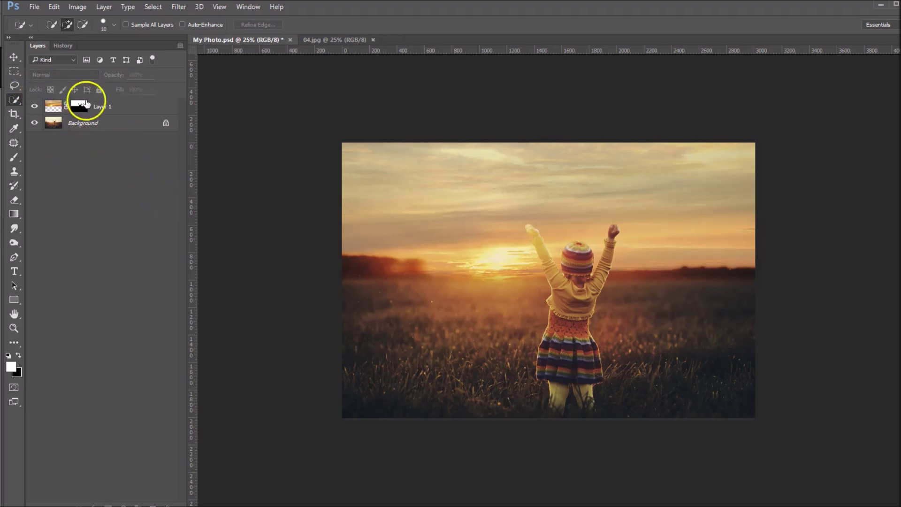
Blend Layer 1 in Darker Color, try Multiply, then return to Darker Color.
left_click(123, 107)
left_click(66, 74)
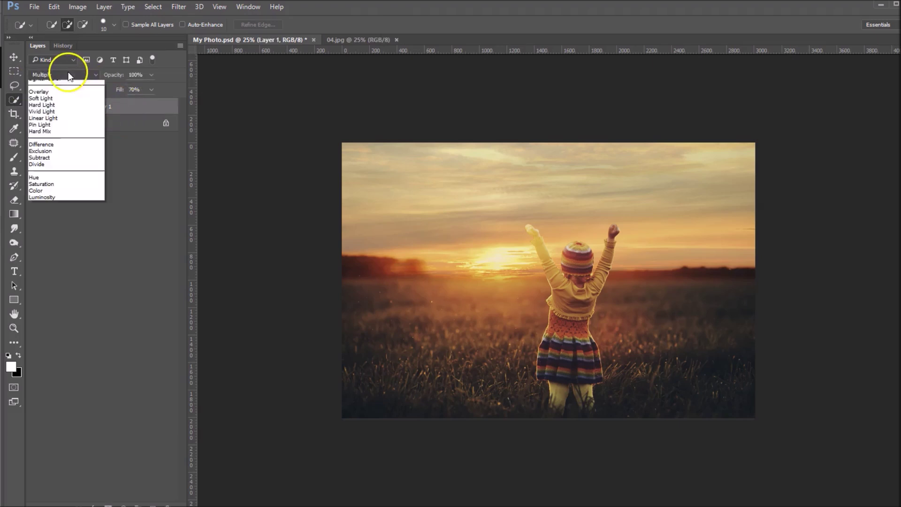
left_click(52, 130)
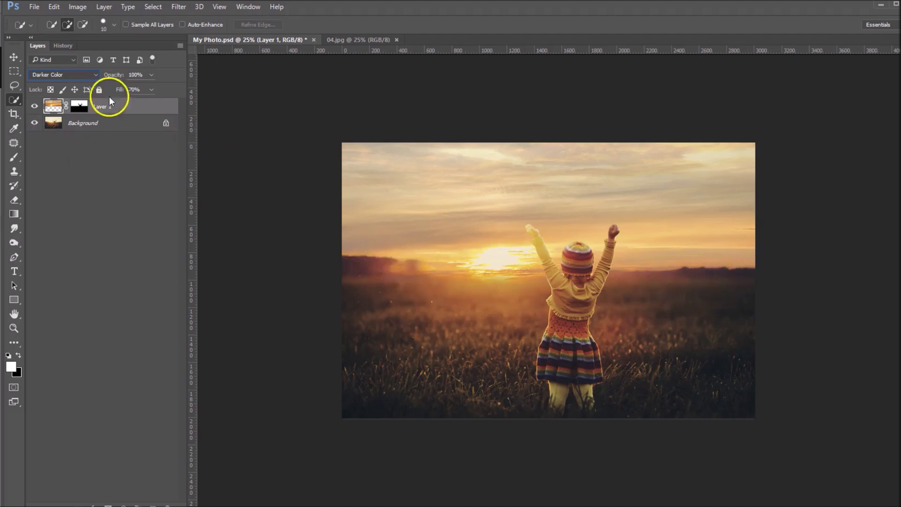
left_click(66, 76)
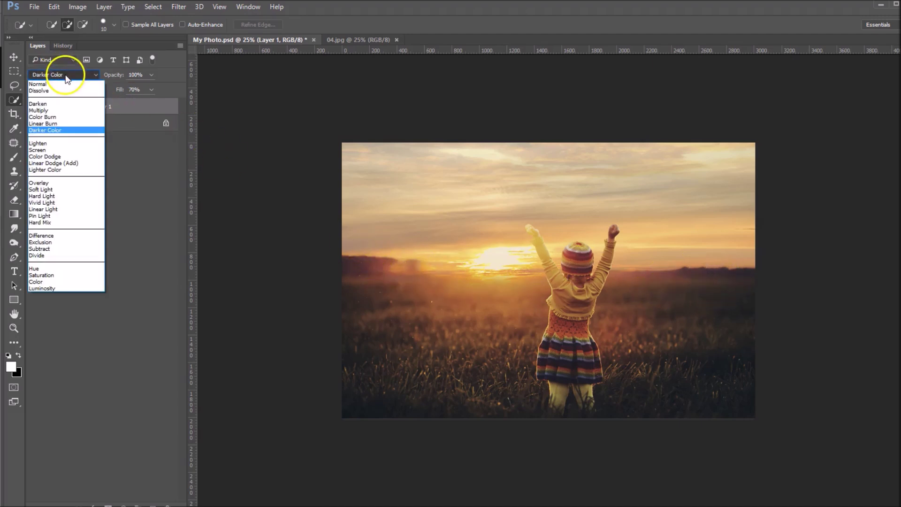
left_click(53, 111)
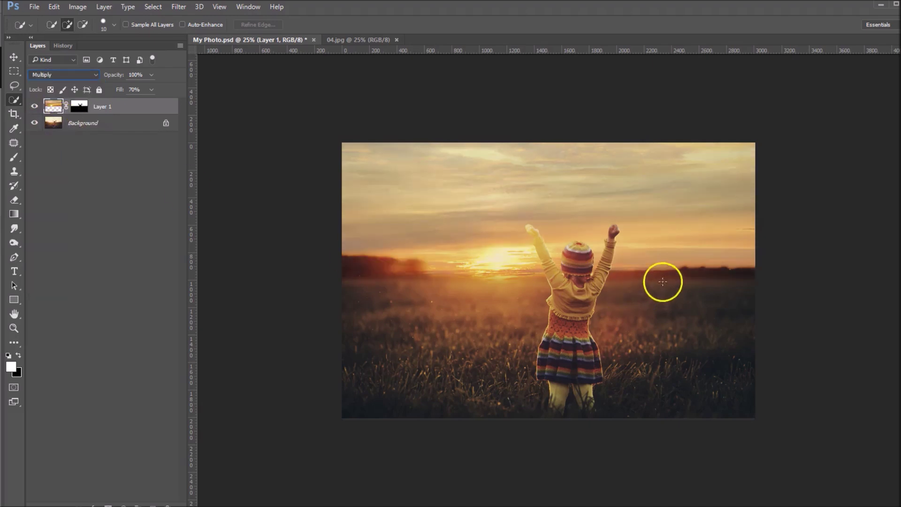
left_click(70, 75)
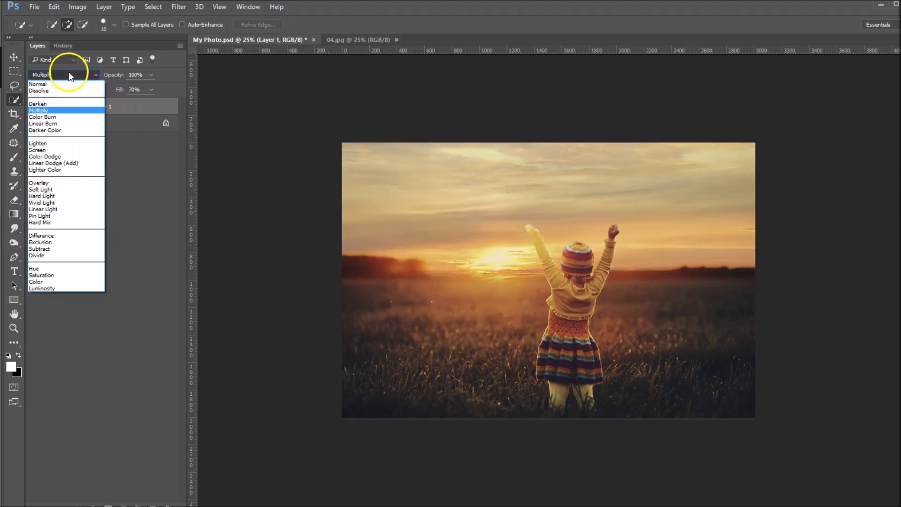
left_click(51, 131)
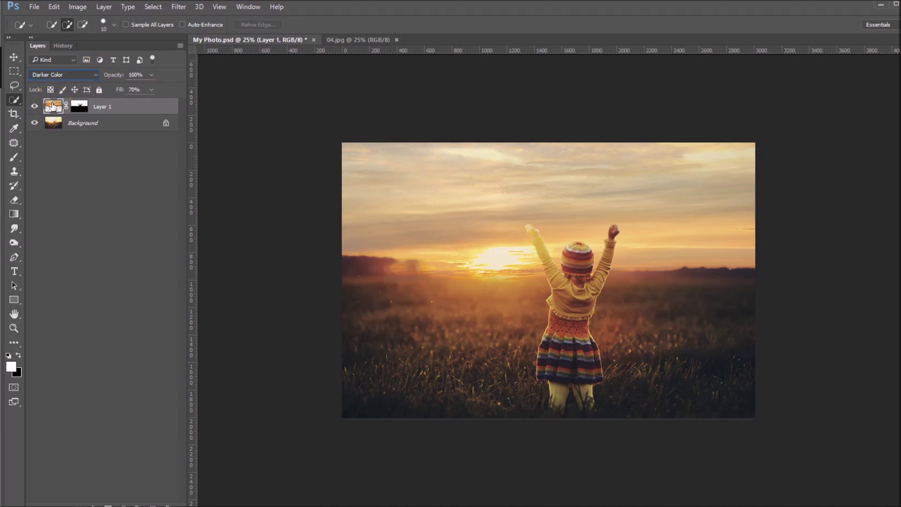
Soften the cloud layer with a light Gaussian Blur using a small radius.
left_click(175, 10)
mouse_move(207, 138)
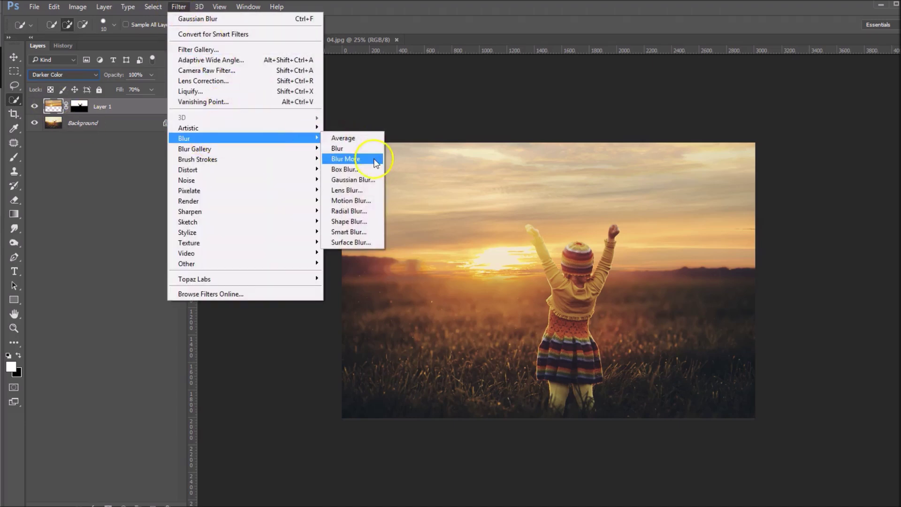
left_click(363, 179)
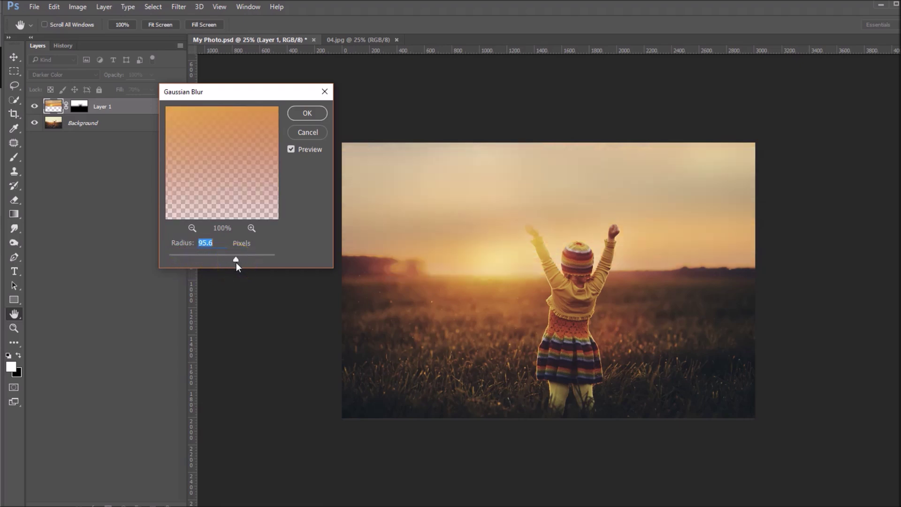
left_click_drag(236, 259, 194, 259)
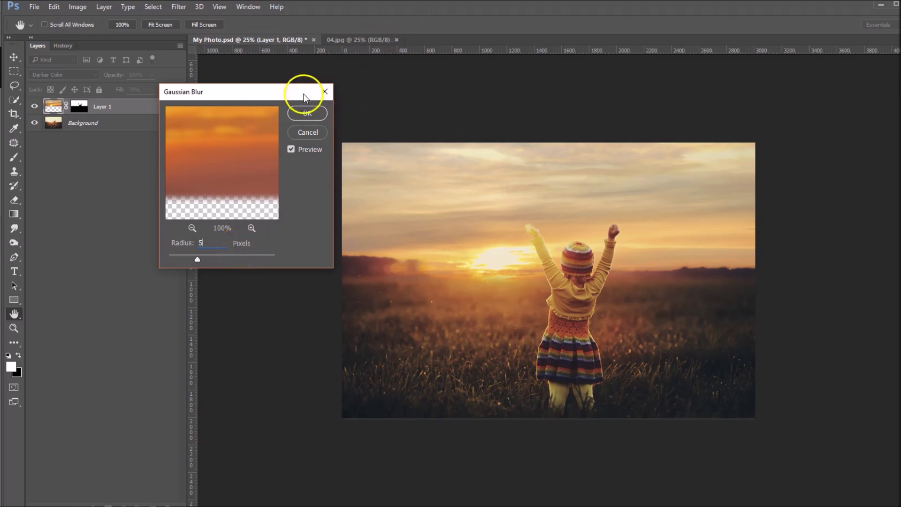
left_click(306, 114)
key("w")
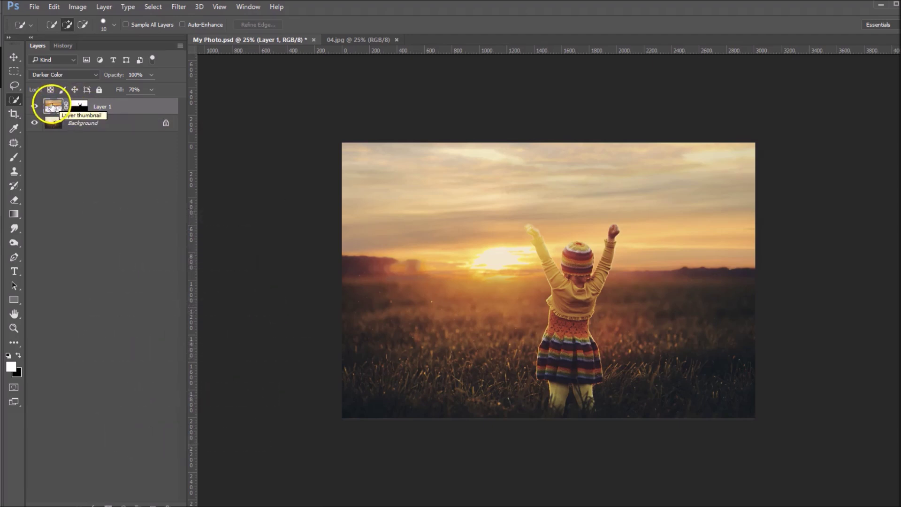
Unlink Layer 1 from its mask and shift the clouds up and left independently.
left_click(66, 106)
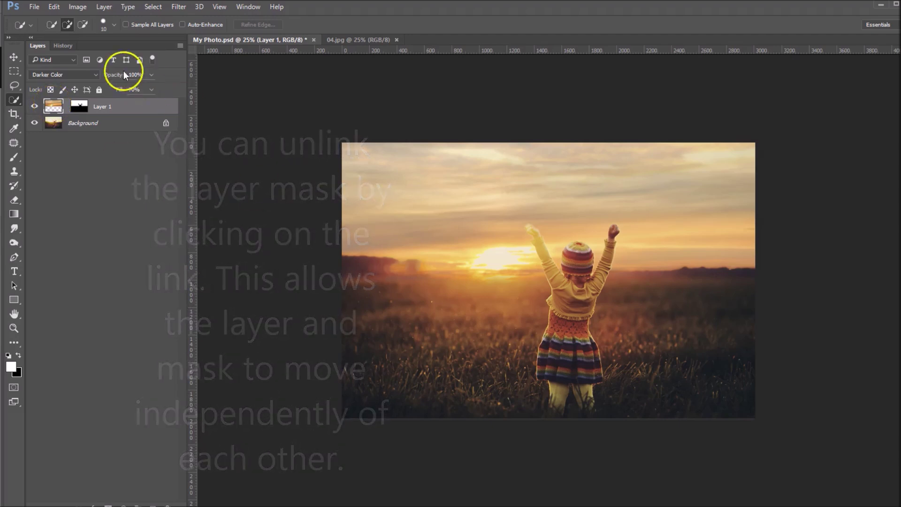
left_click(14, 57)
left_click_drag(530, 207, 501, 188)
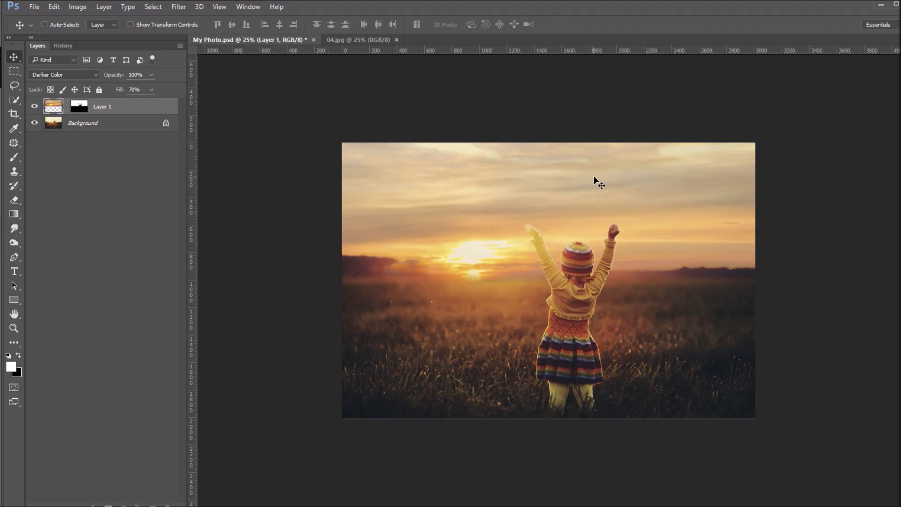
key("ctrl")
Scale the clouds to about 70%, shorten them from the top, nudge them lower right, and commit.
key("ctrl+t")
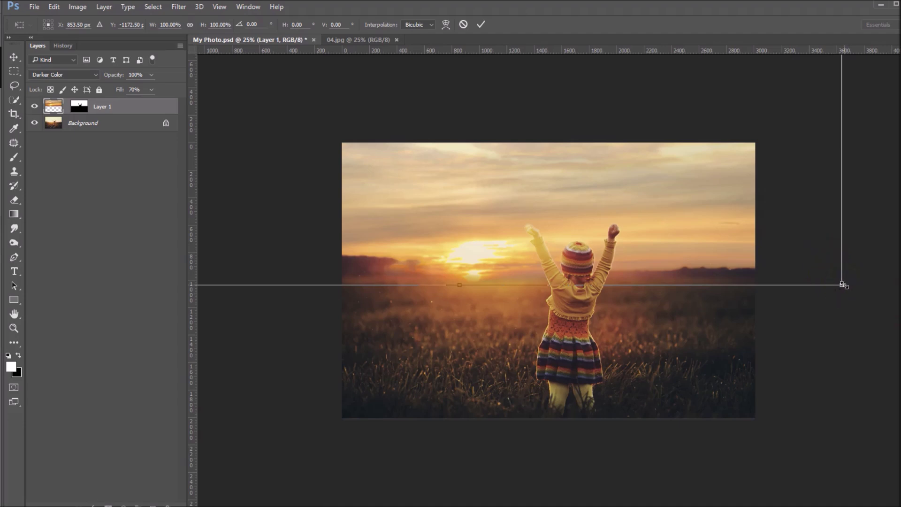
left_click_drag(842, 285, 728, 194)
left_click_drag(656, 151, 686, 236)
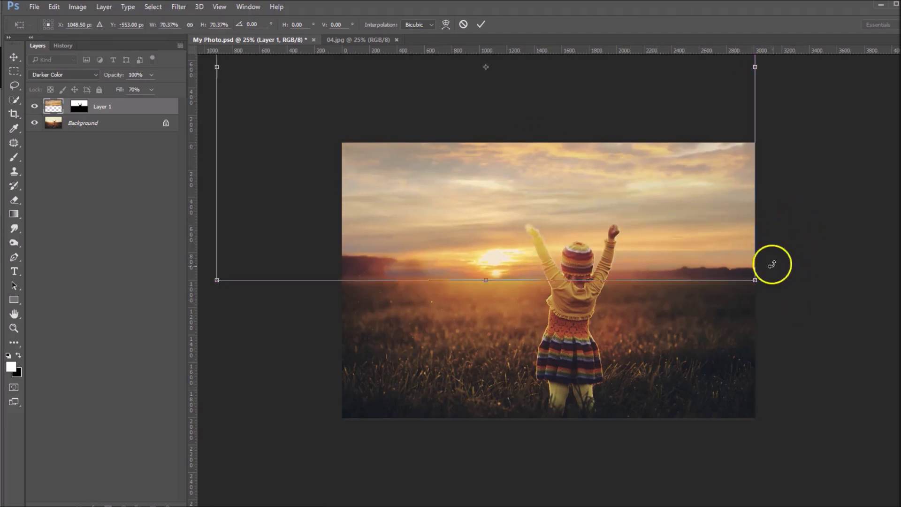
left_click(679, 198, "ctrl+alt")
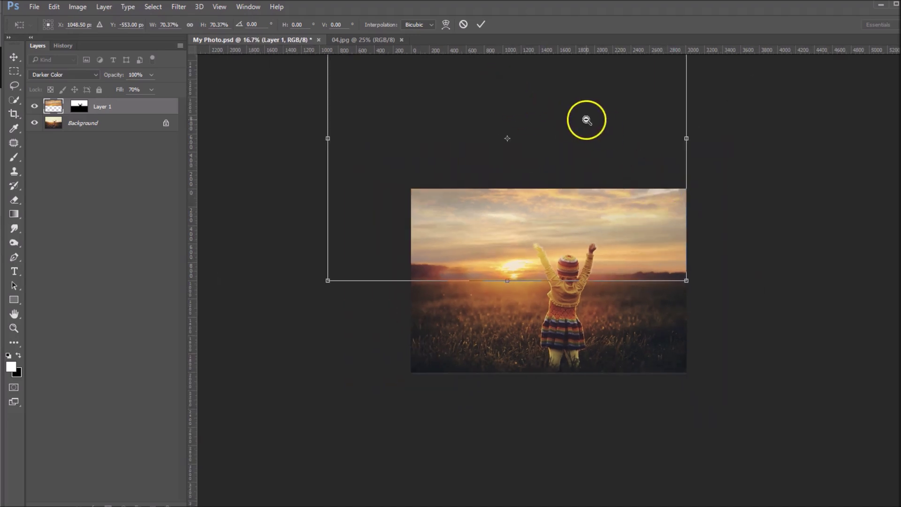
left_click(570, 111, "ctrl+alt")
left_click_drag(517, 67, 521, 95)
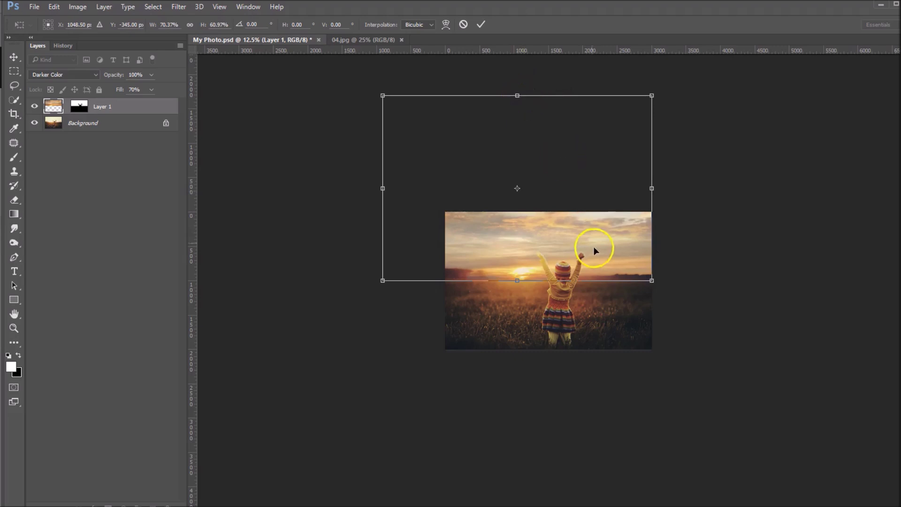
left_click(591, 239, "ctrl")
key("ctrl+plus")
key("ctrl+plus")
key("ctrl+plus")
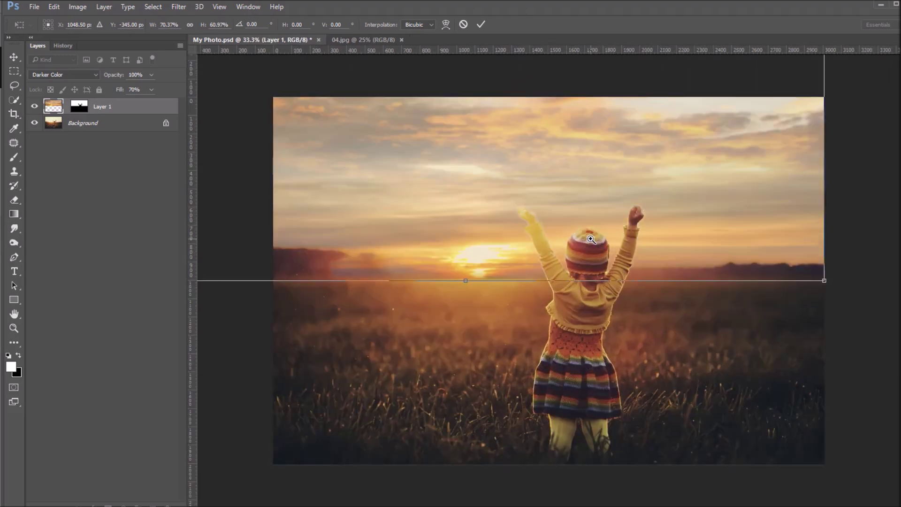
mouse_move(676, 183)
left_mouse_down()
mouse_move(659, 195)
mouse_move(686, 196)
mouse_move(681, 188)
left_mouse_up()
double_click(681, 202)
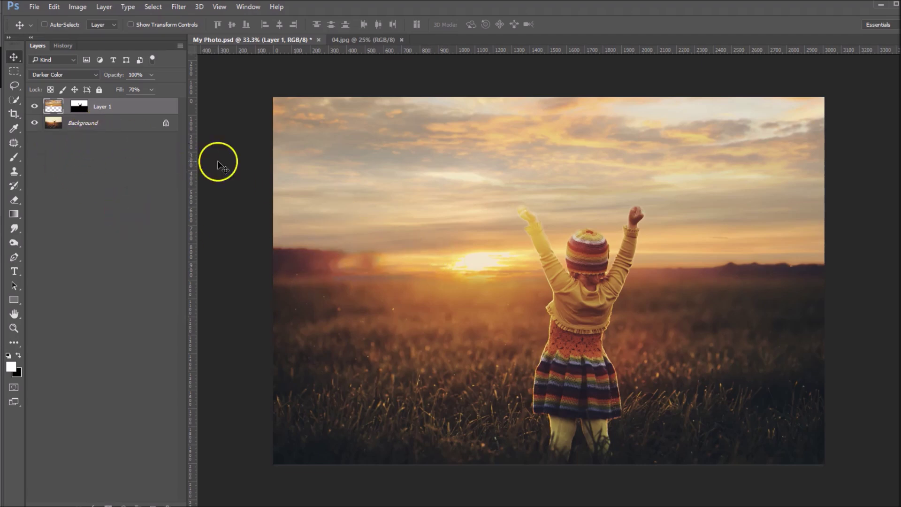
Target Layer 1's image and reposition the clouds over the sky, undoing a trial move.
left_click(60, 106)
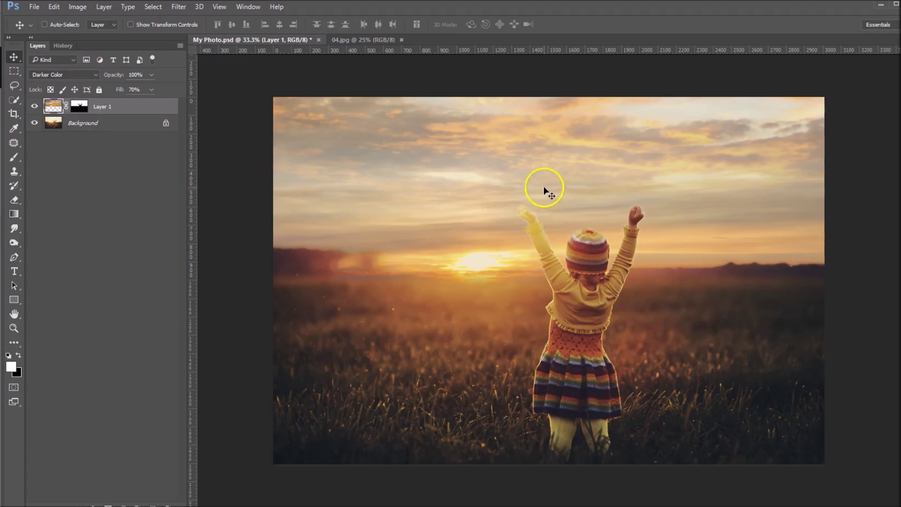
left_click_drag(543, 185, 549, 147)
left_click(476, 233)
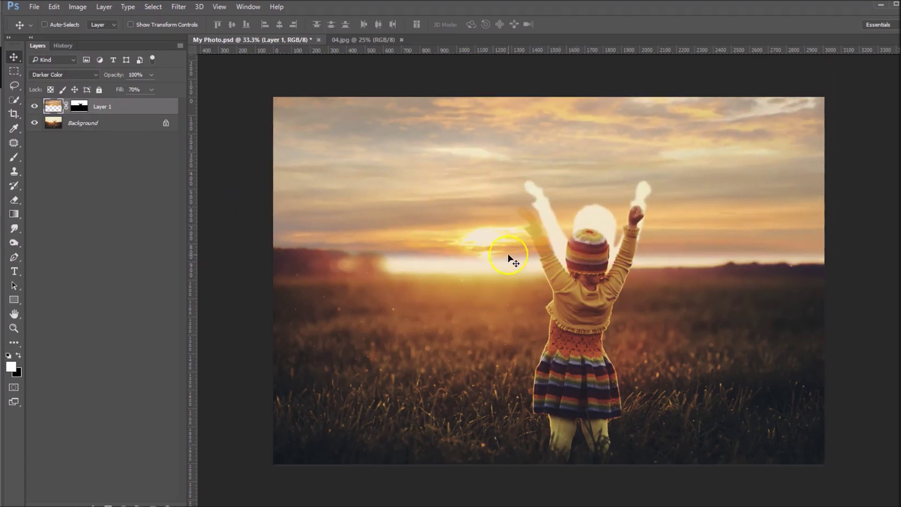
key("ctrl+z")
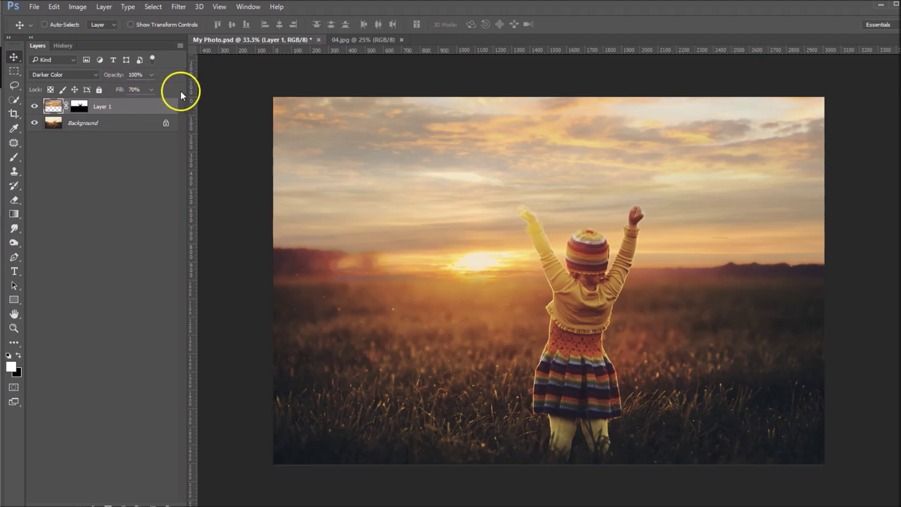
Set Layer 1's fill to 50% after briefly trying 60%.
left_click(144, 90)
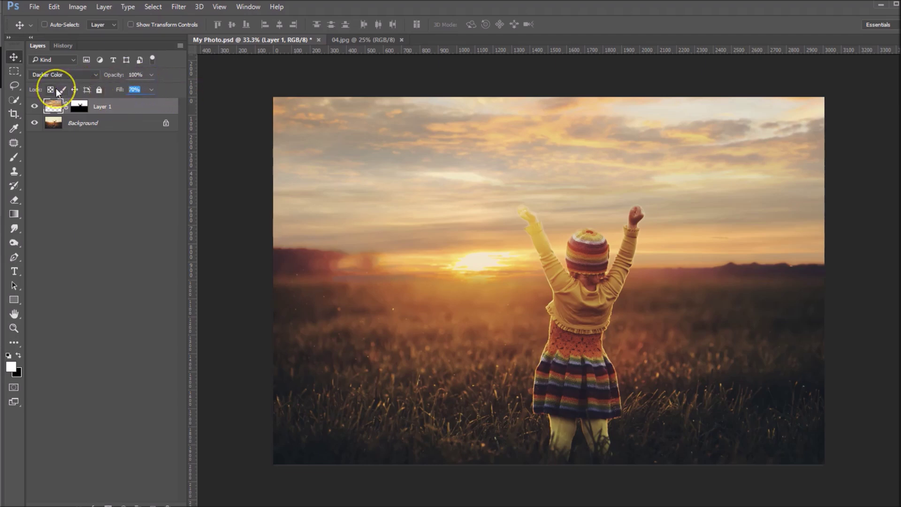
type("60")
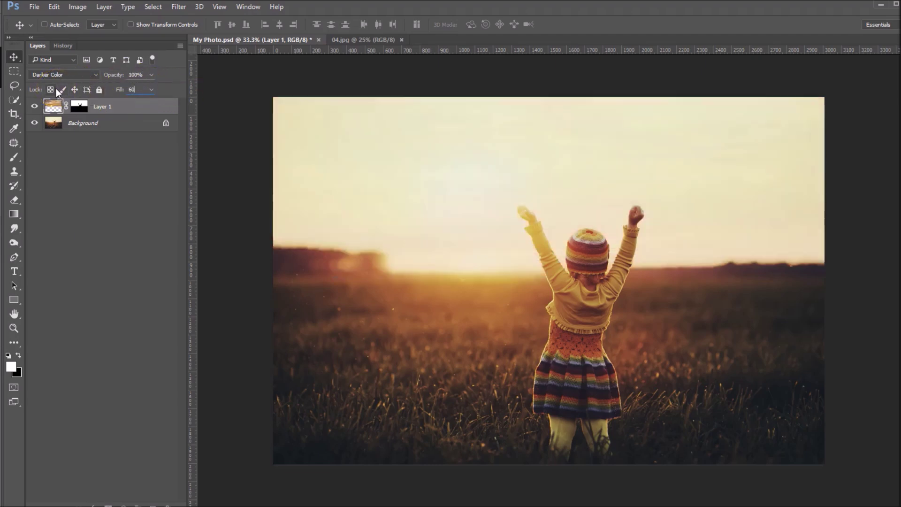
left_click(684, 282, "ctrl+alt")
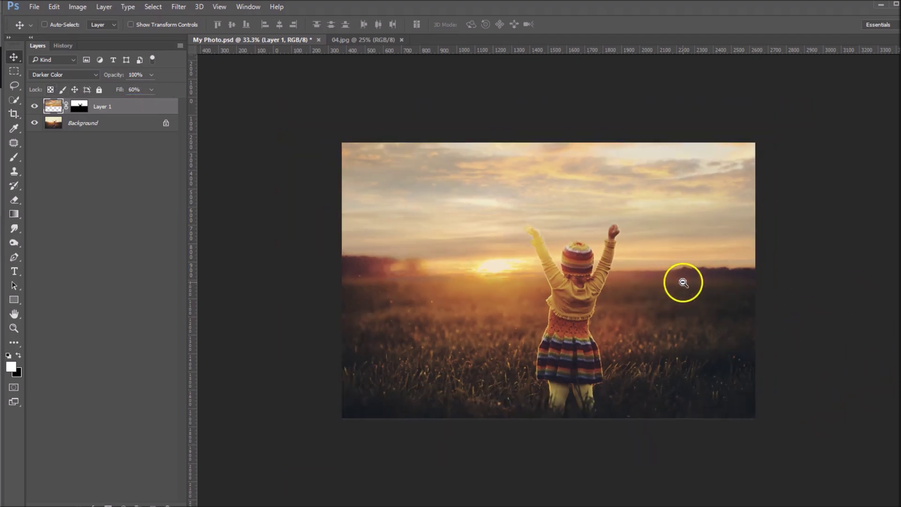
left_click(135, 88)
type("50")
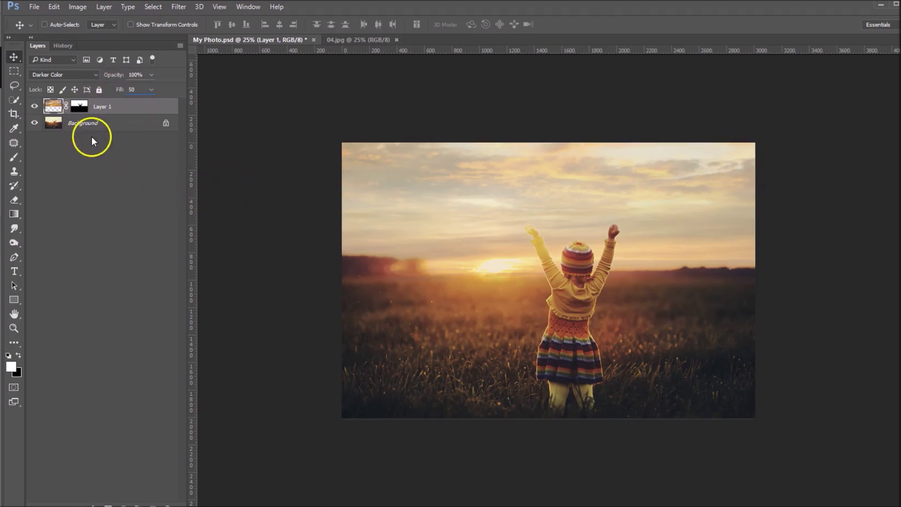
left_click(122, 123)
left_click(34, 122)
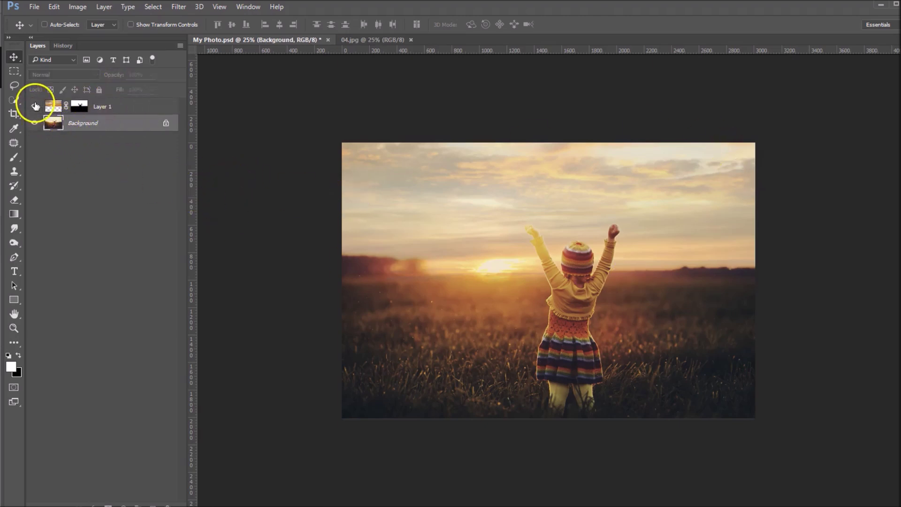
left_click(35, 106)
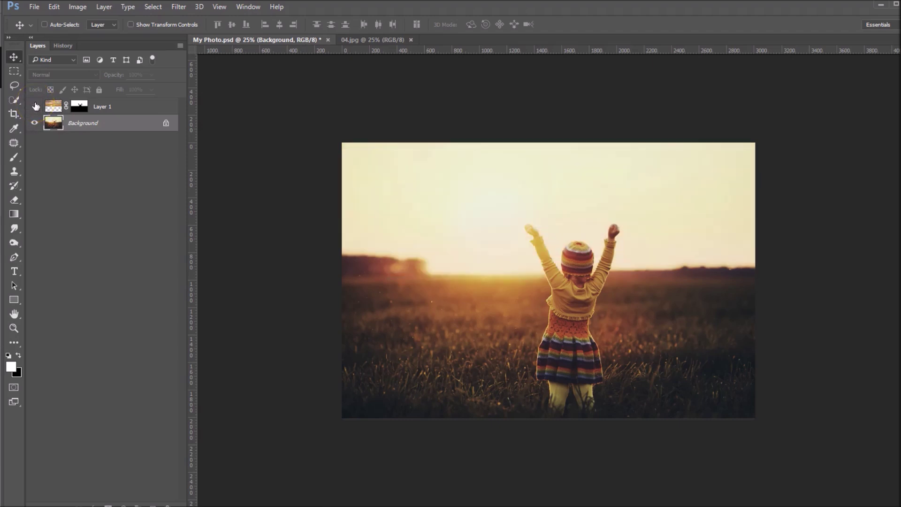
left_click(35, 106)
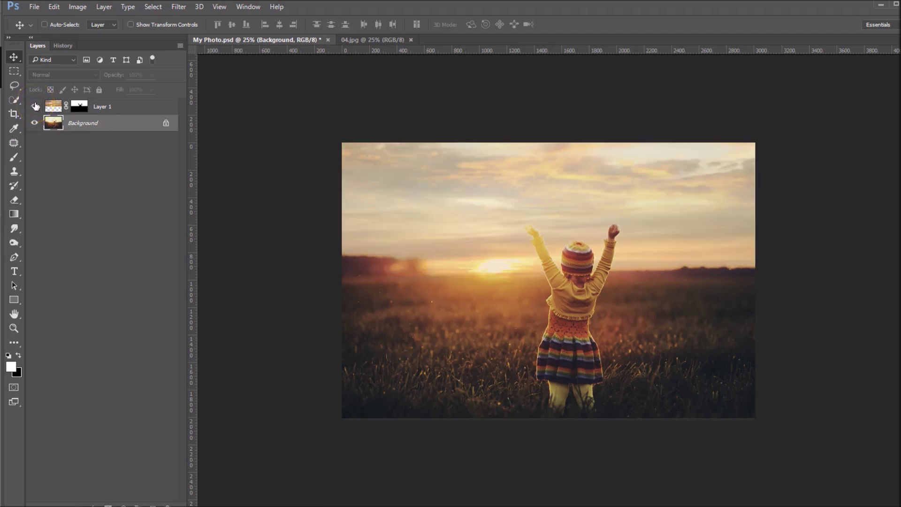